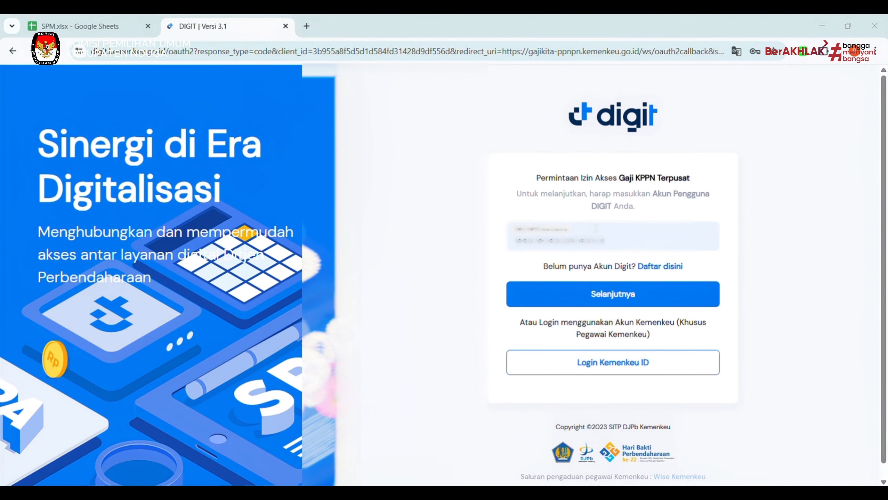
# Sign in to DIGIT with the saved password and the captcha code, granting the payroll app access.
pyautogui.click(620, 295)
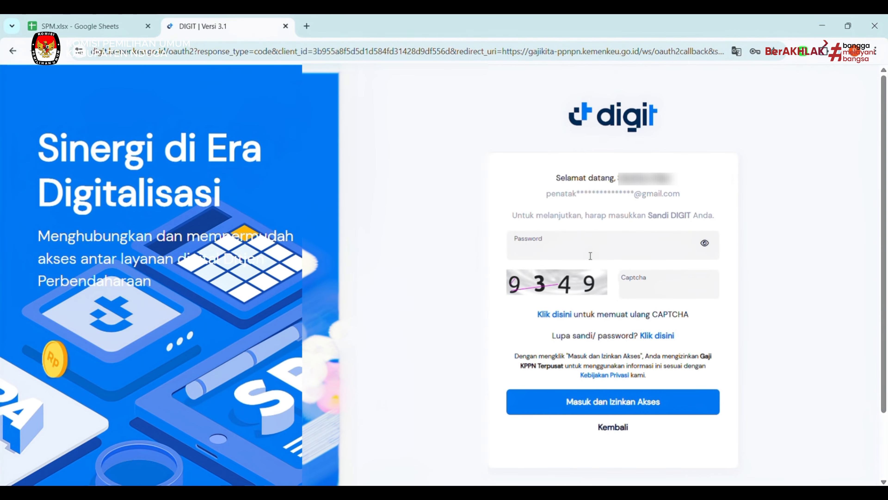
pyautogui.click(394, 82)
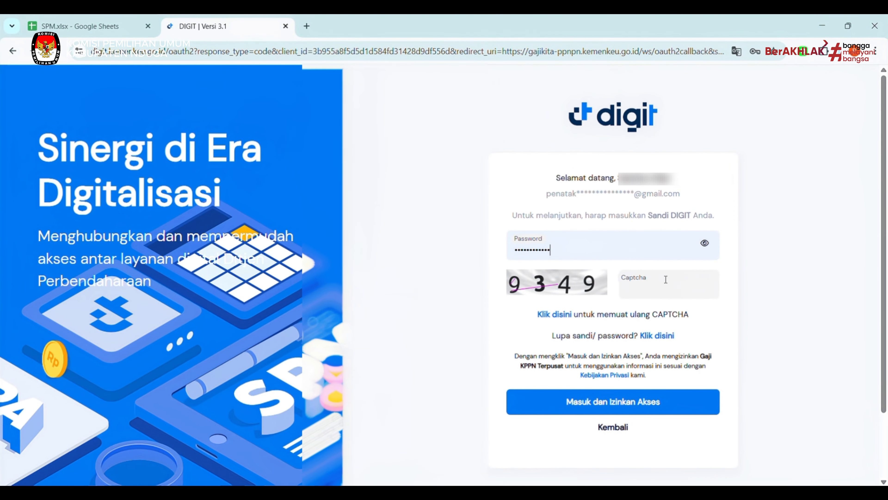
pyautogui.click(667, 284)
pyautogui.write('9349')
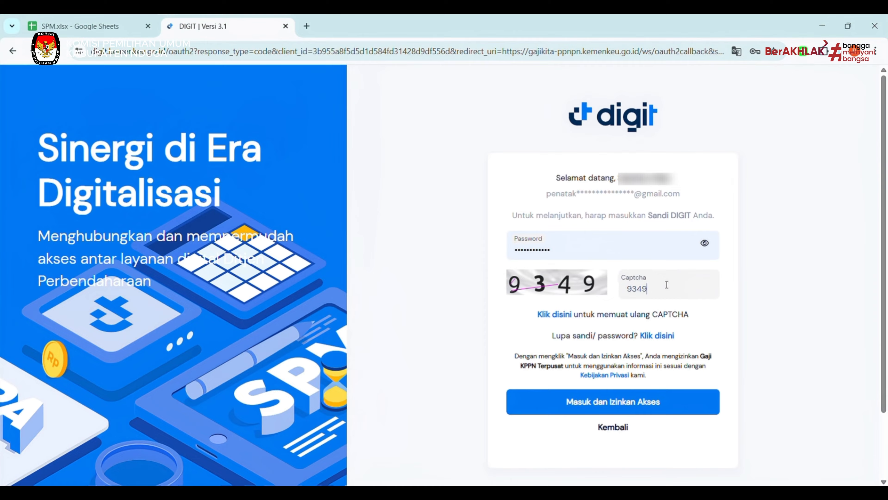
pyautogui.click(621, 402)
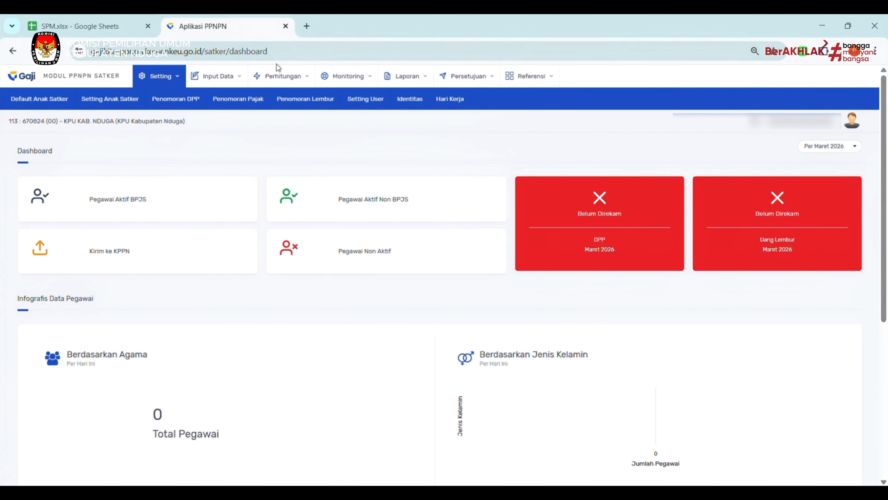
# Start a new Rekam Daftar Pembayaran Penghasilan/DPP form from Perhitungan > Daftar Pembayaran Penghasilan/DPP.
pyautogui.click(280, 78)
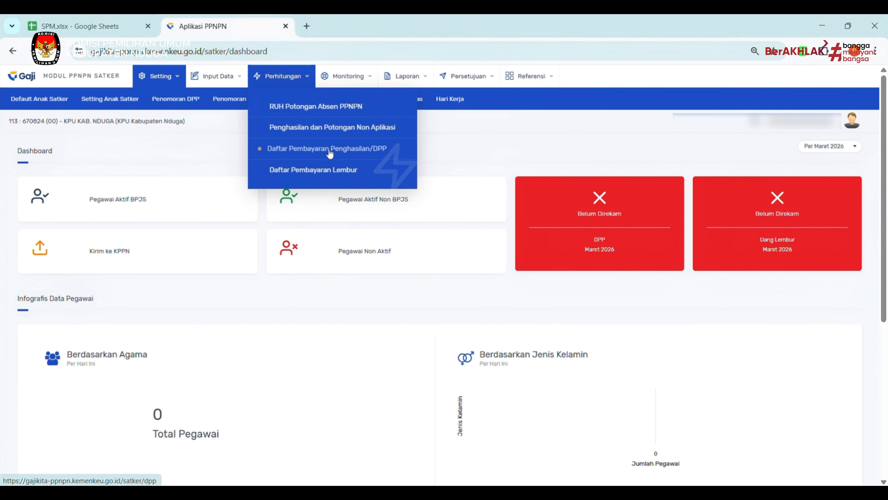
pyautogui.click(327, 148)
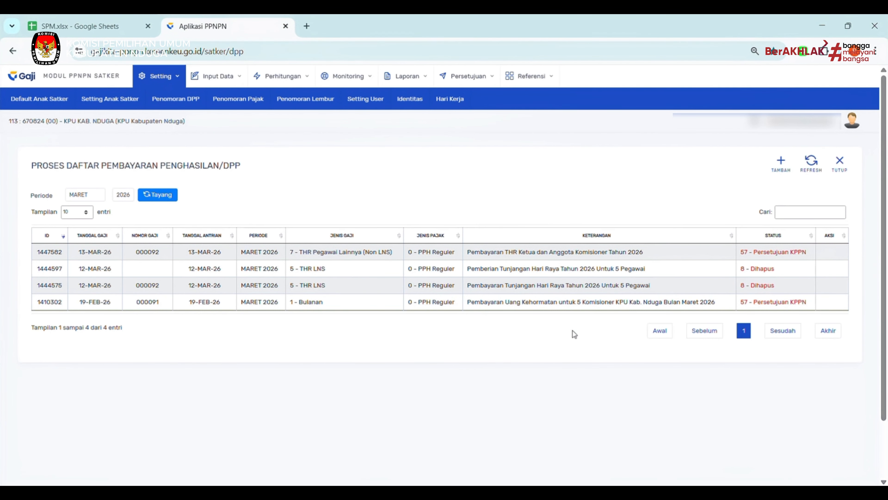
pyautogui.click(779, 164)
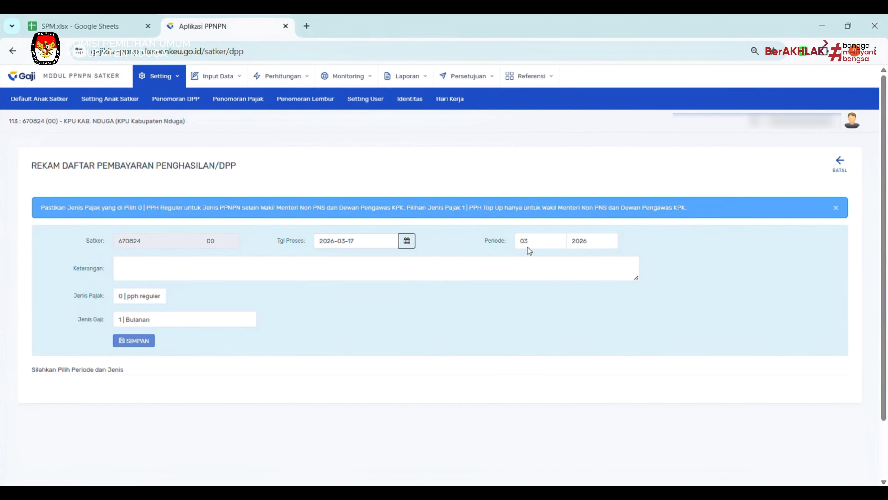
# Save a Periode 04 2026 DPP entry with the April 2026 honorarium for 5 employees as its Keterangan.
pyautogui.click(535, 245)
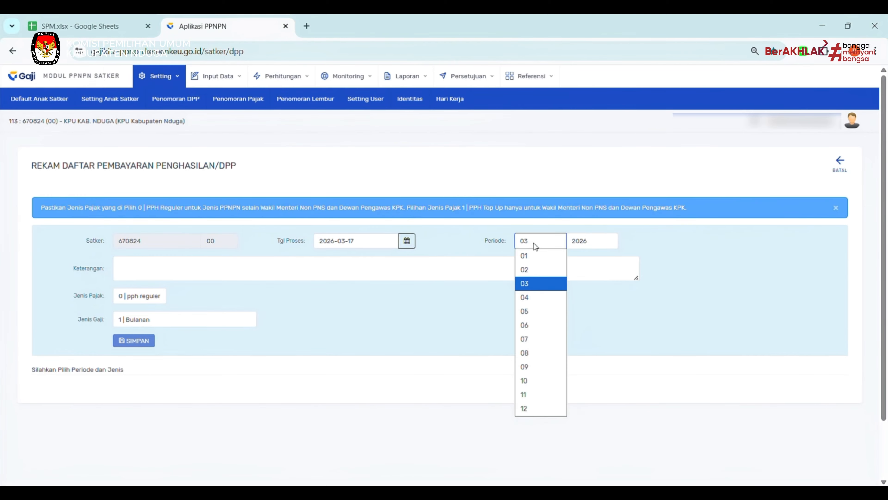
pyautogui.click(529, 298)
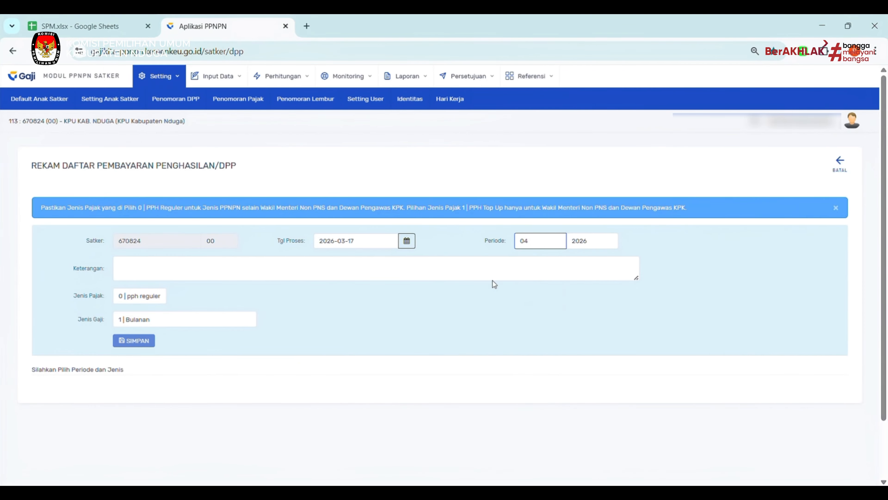
pyautogui.click(249, 270)
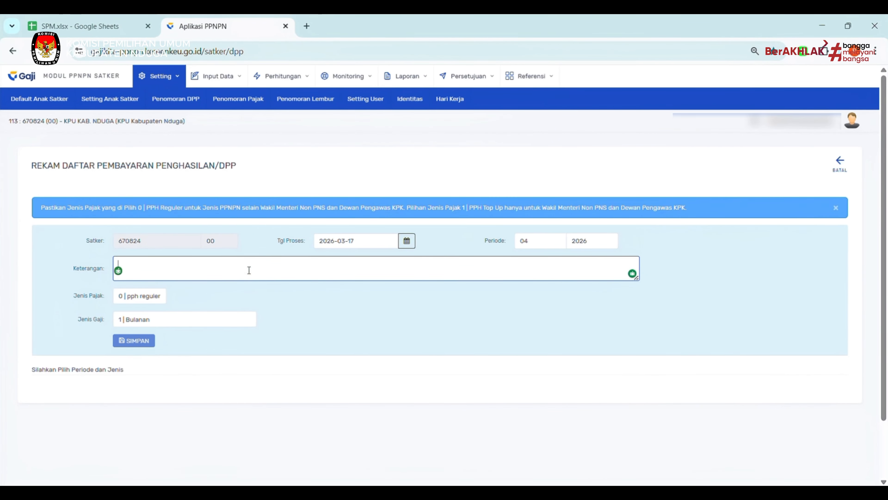
pyautogui.write('Pembayaran Uang Kehormatan Bulan April Tahun 2026 untuk 5 Pegawai')
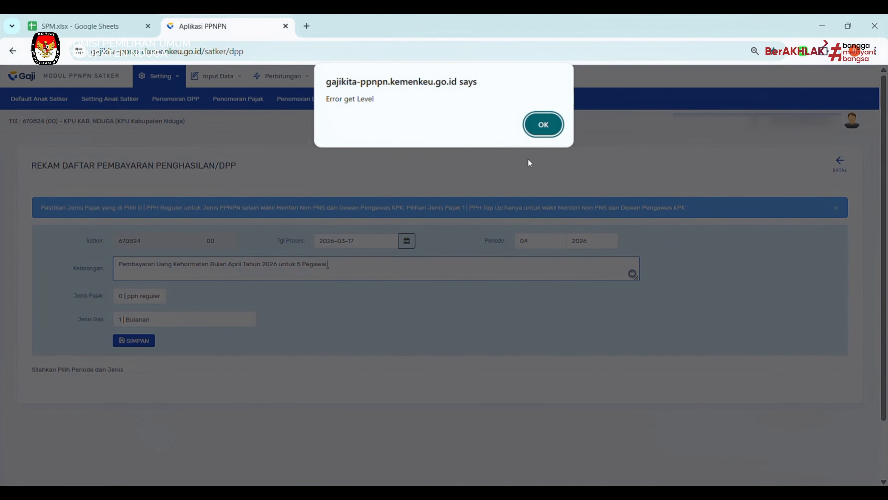
pyautogui.click(542, 124)
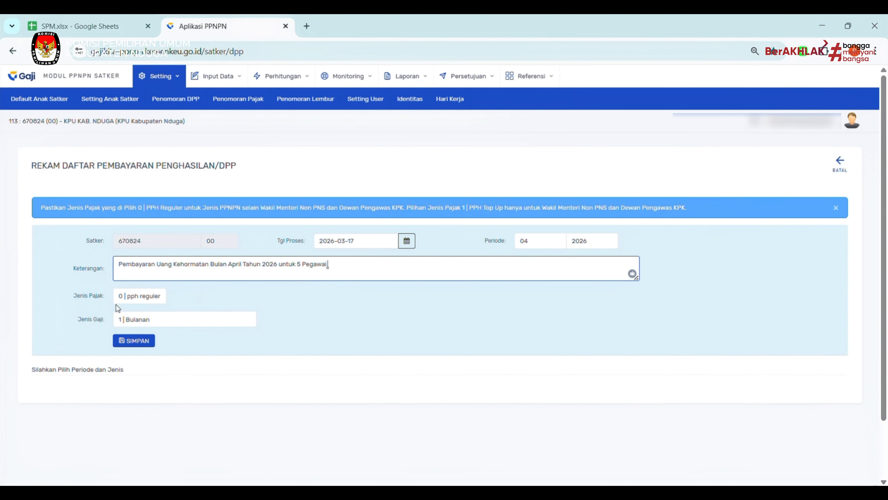
pyautogui.click(136, 341)
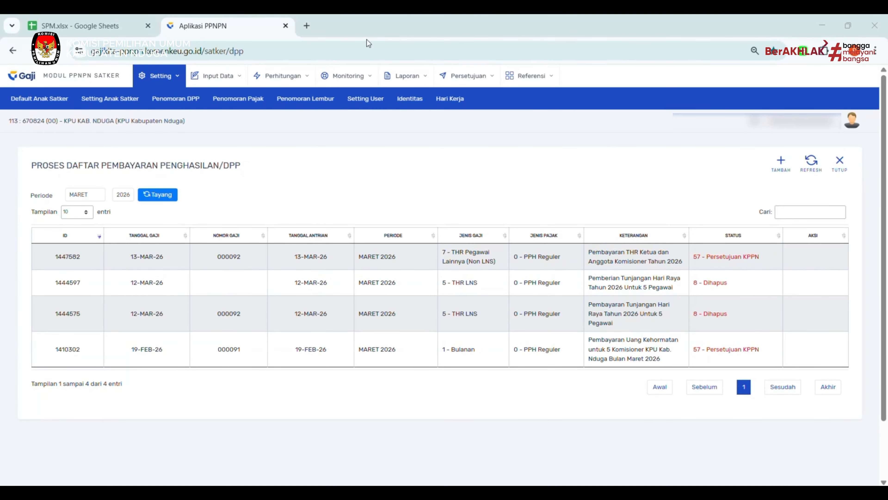
# List the APRIL 2026 DPP entries, showing entry 1451213 at 60 - Data Pegawai Belum Direkam.
pyautogui.click(72, 196)
pyautogui.click(78, 254)
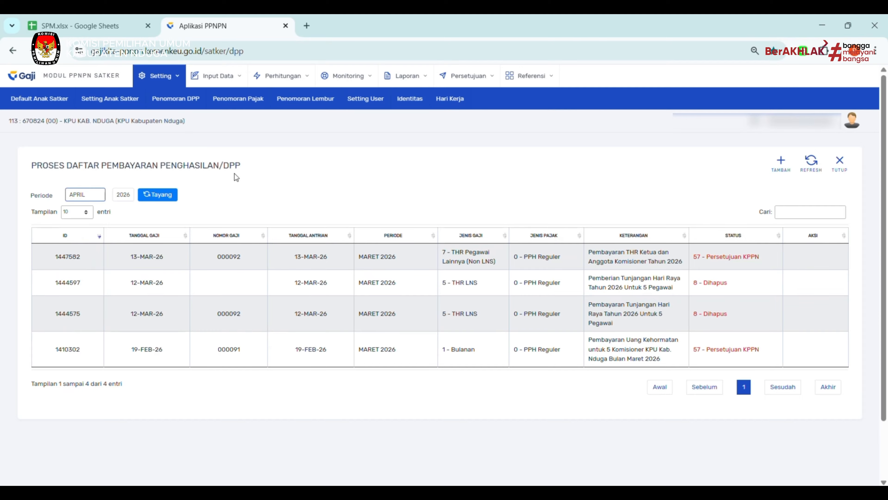
pyautogui.click(151, 196)
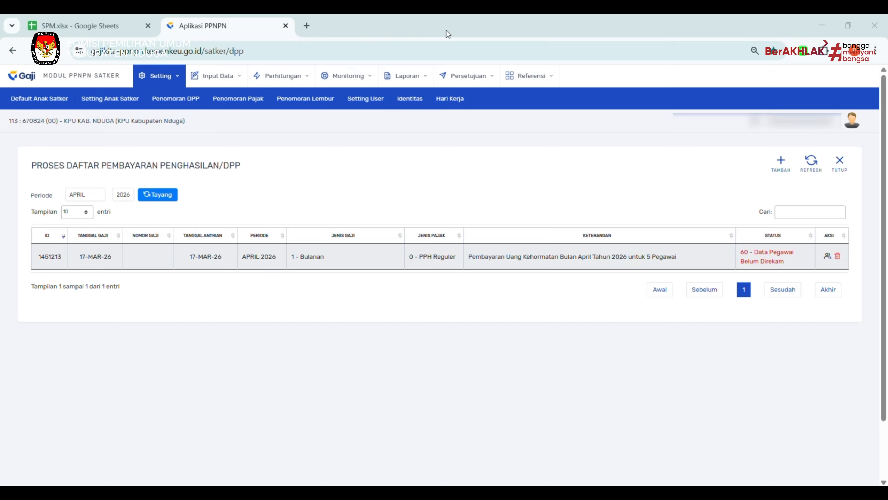
# Tick all five employees in Pilih Pegawai and save them to entry 1451213.
pyautogui.click(827, 258)
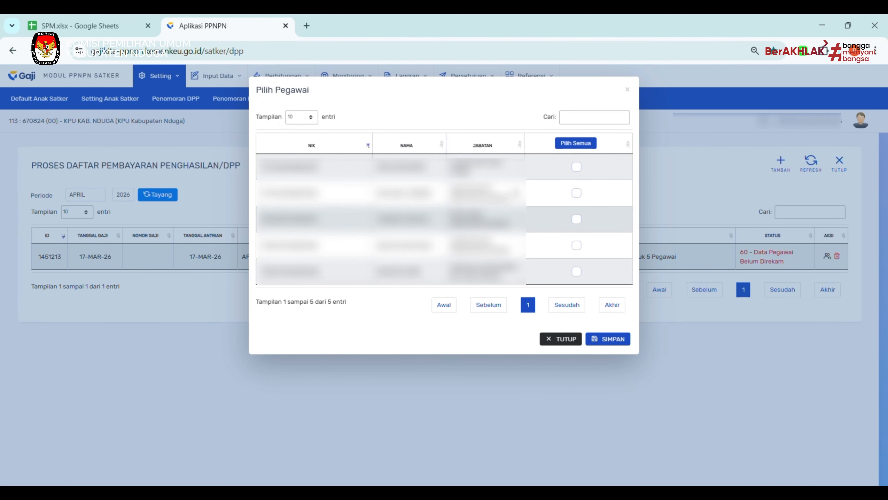
pyautogui.click(586, 144)
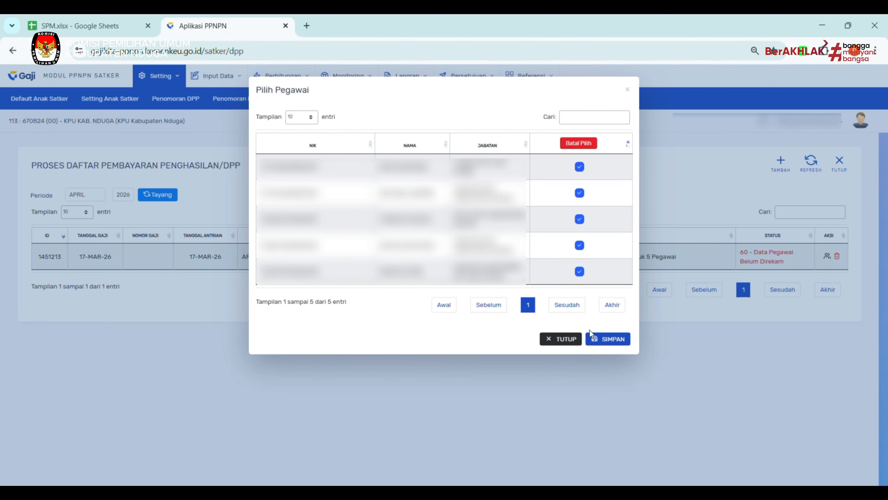
pyautogui.click(610, 340)
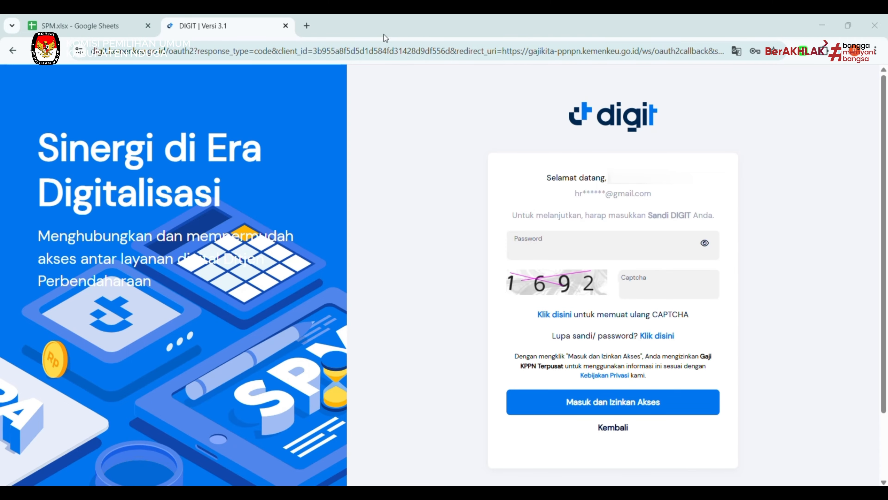
# Sign back in to DIGIT with the account password and the captcha code.
pyautogui.click(578, 249)
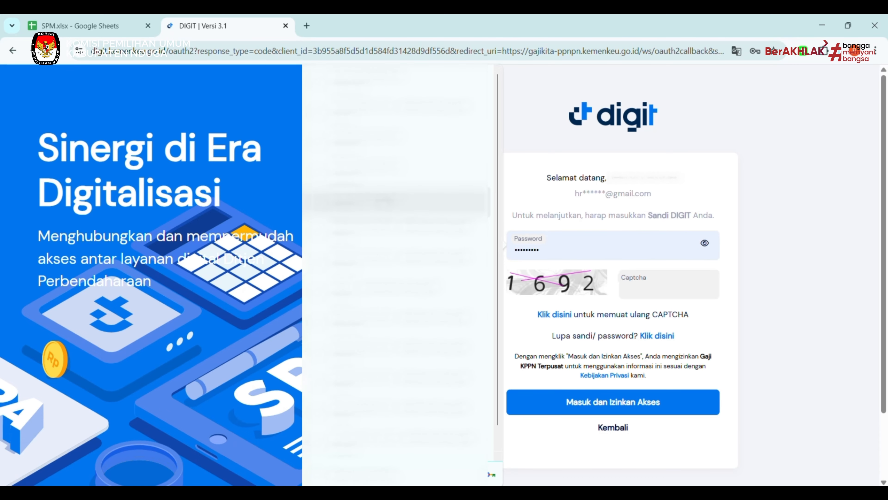
pyautogui.click(666, 295)
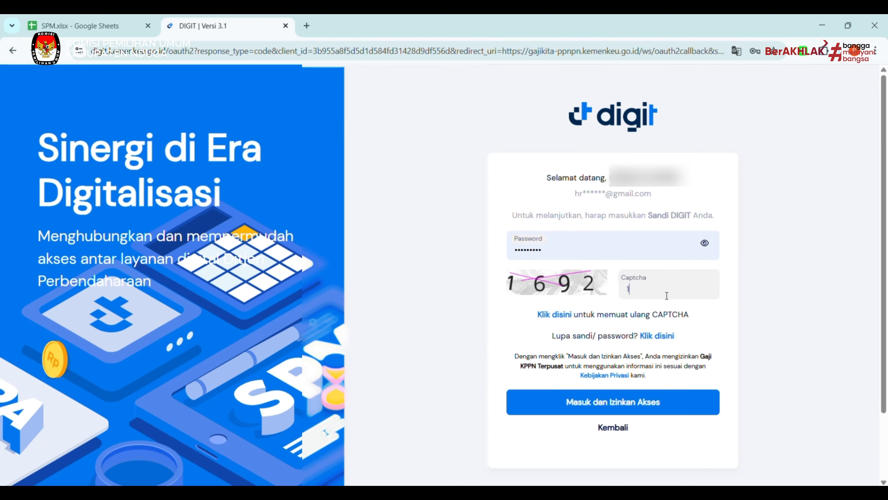
pyautogui.write('1692')
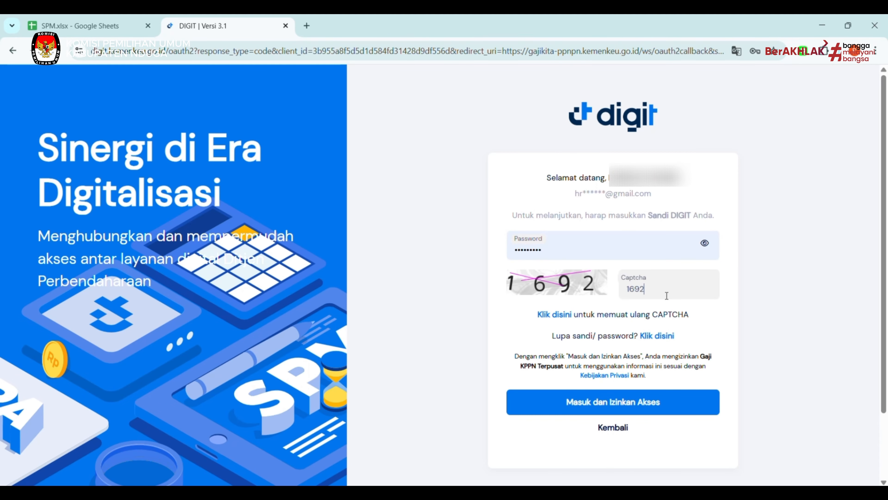
pyautogui.click(597, 396)
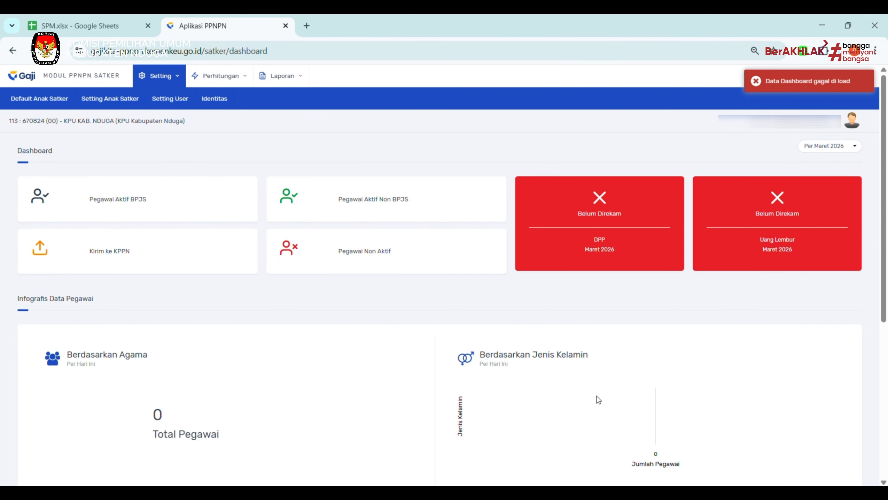
# Reopen the DPP list for APRIL 2026, where entry 1451213 shows 4 - Selesai.
pyautogui.click(220, 82)
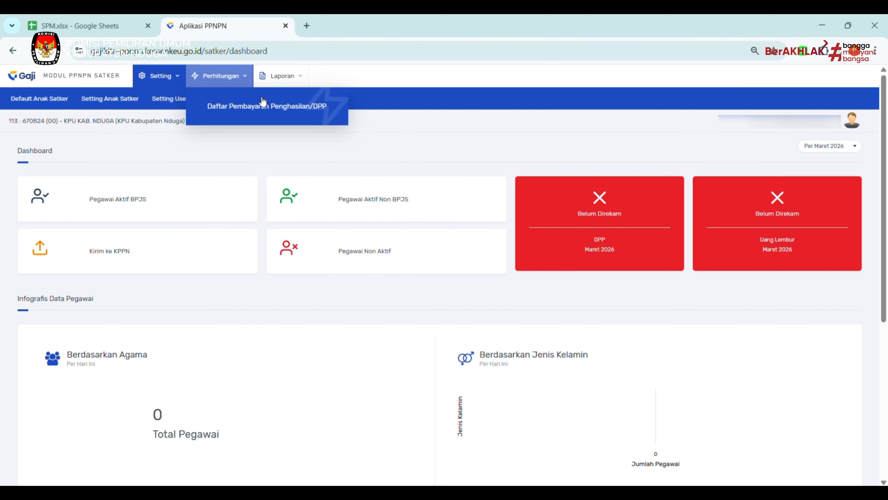
pyautogui.click(272, 106)
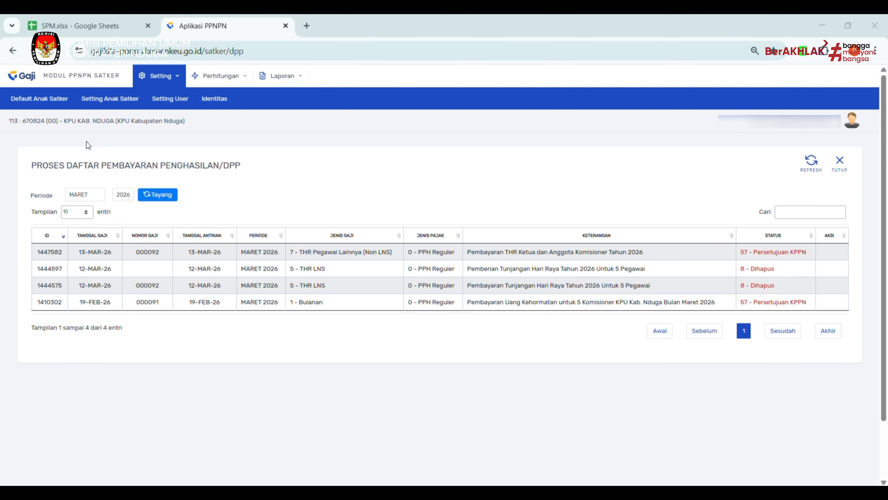
pyautogui.click(84, 196)
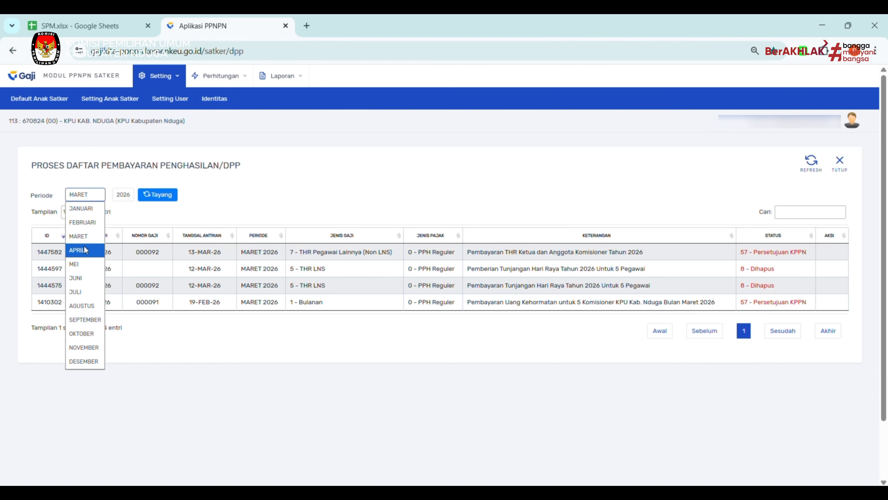
pyautogui.click(77, 250)
pyautogui.click(155, 200)
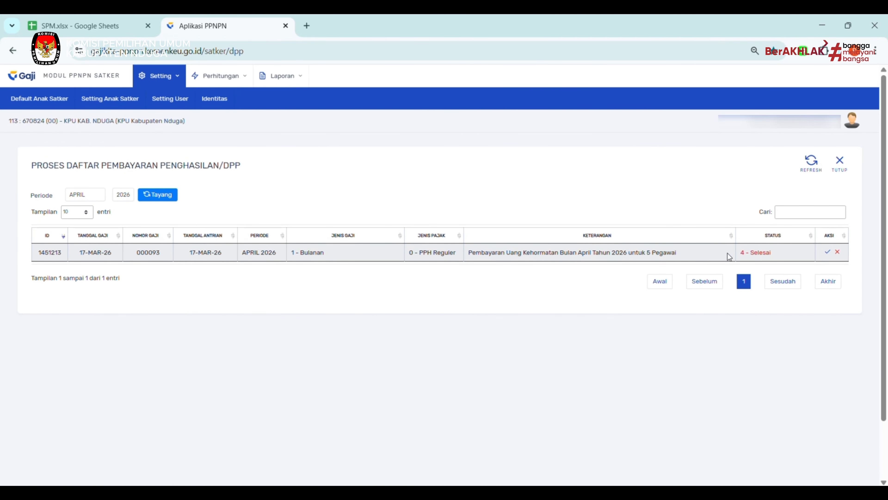
# Give PPK approval to entry 1451213 and confirm it with Ya.
pyautogui.click(828, 252)
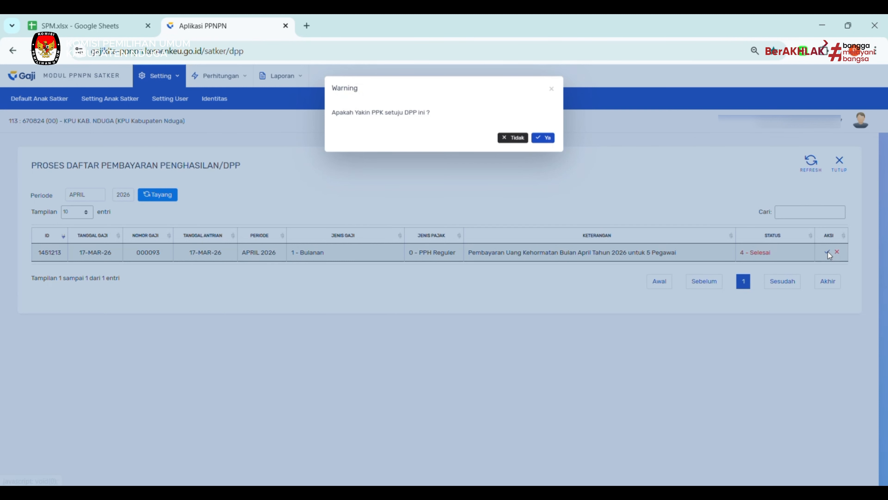
pyautogui.click(543, 139)
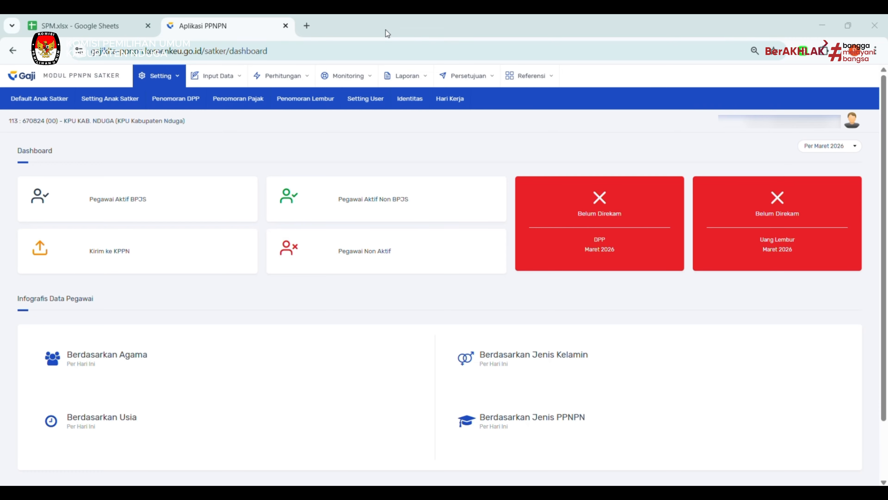
# Reload the APRIL 2026 DPP list, showing entry 1451213 at 30 - Selesai pengujian PPK.
pyautogui.click(283, 77)
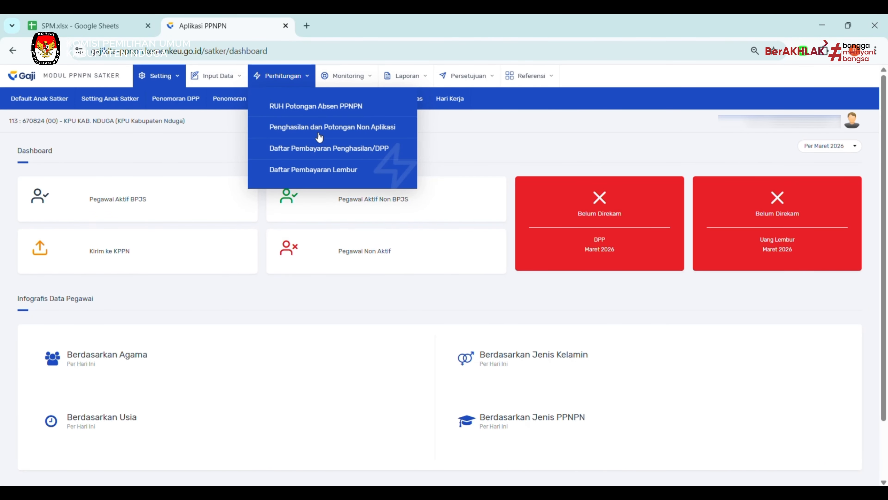
pyautogui.click(354, 149)
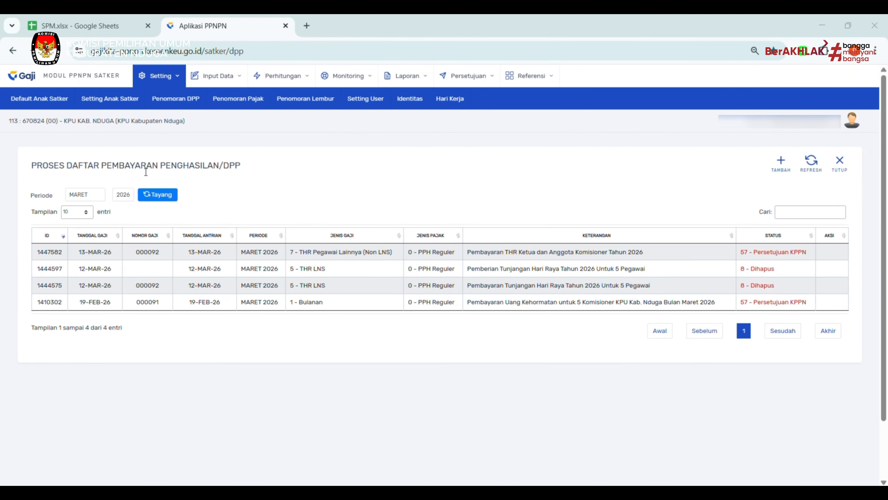
pyautogui.click(93, 195)
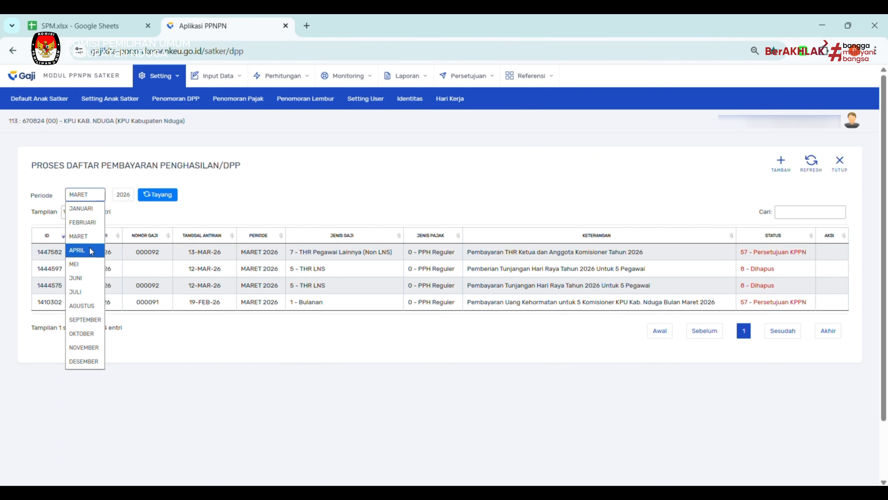
pyautogui.click(90, 249)
pyautogui.click(158, 196)
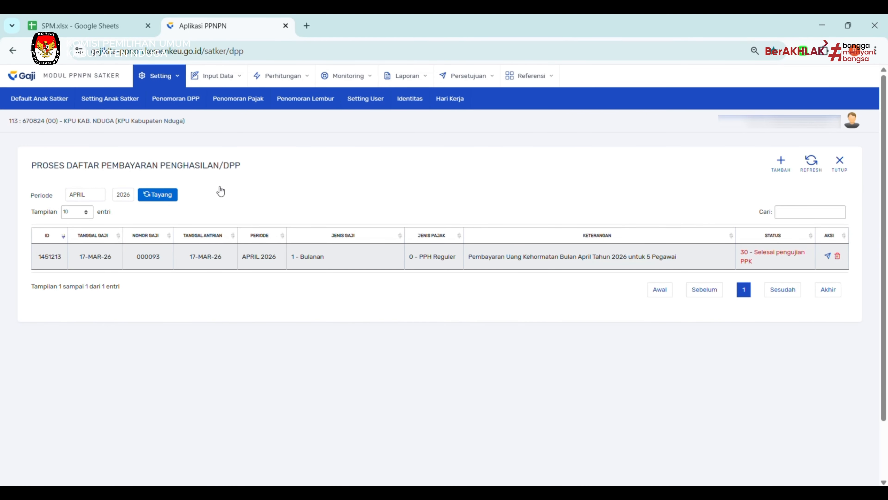
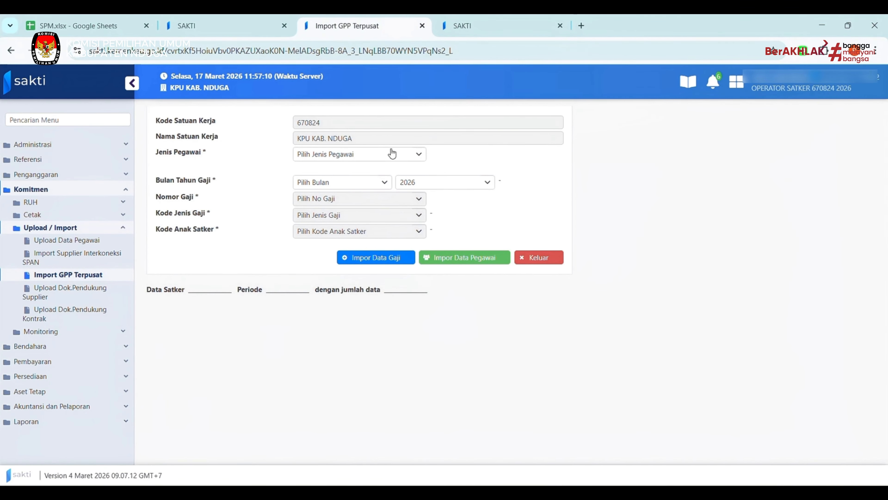
# Set employee type 8 - PPNPN, data type salary, and supplier KPU Kabupaten Nduga commissioners.
pyautogui.click(383, 156)
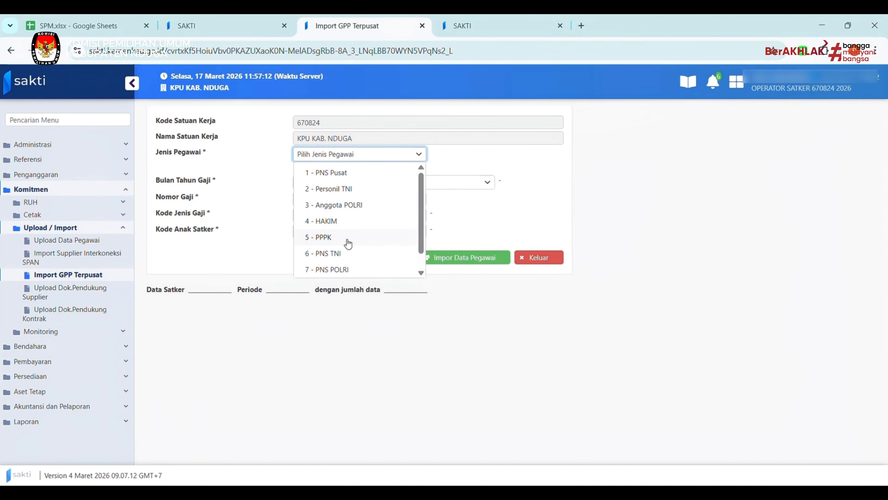
pyautogui.scroll(-1, 348, 244)
pyautogui.click(340, 270)
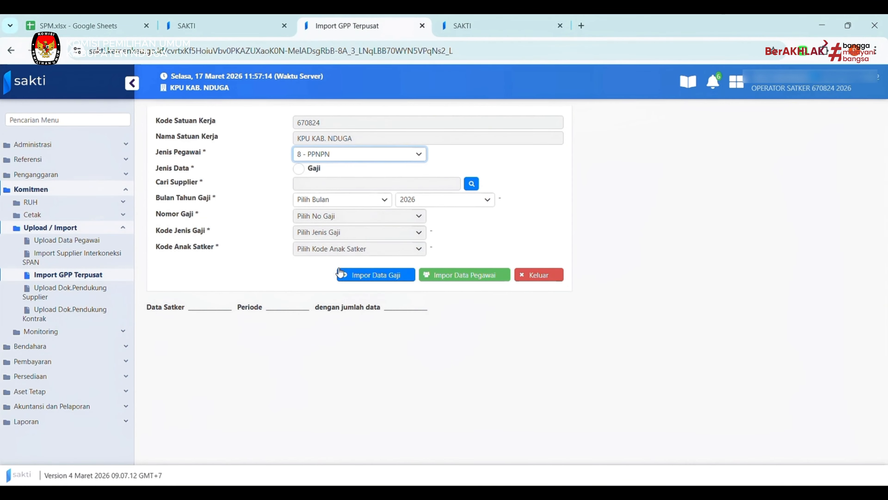
pyautogui.click(299, 170)
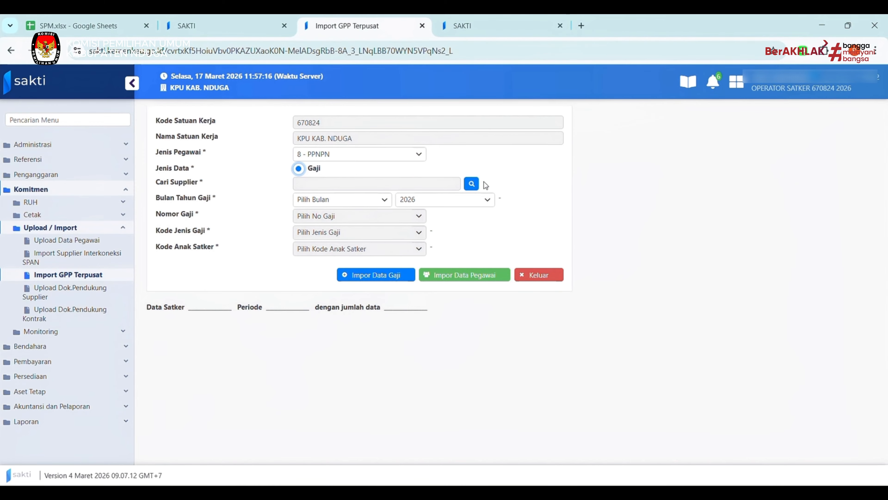
pyautogui.click(471, 183)
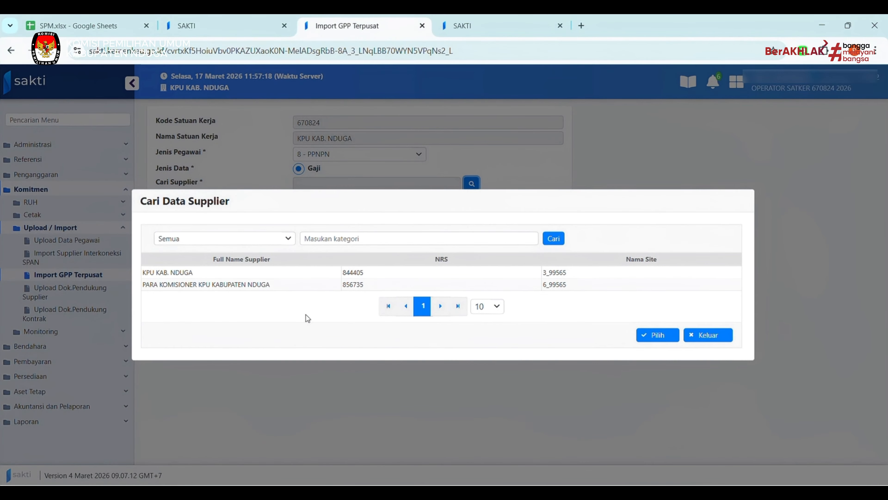
pyautogui.click(276, 288)
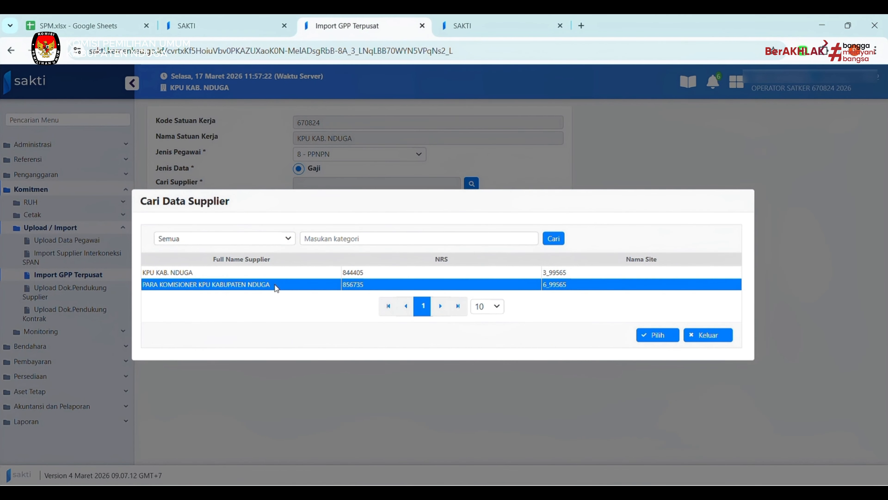
pyautogui.click(659, 334)
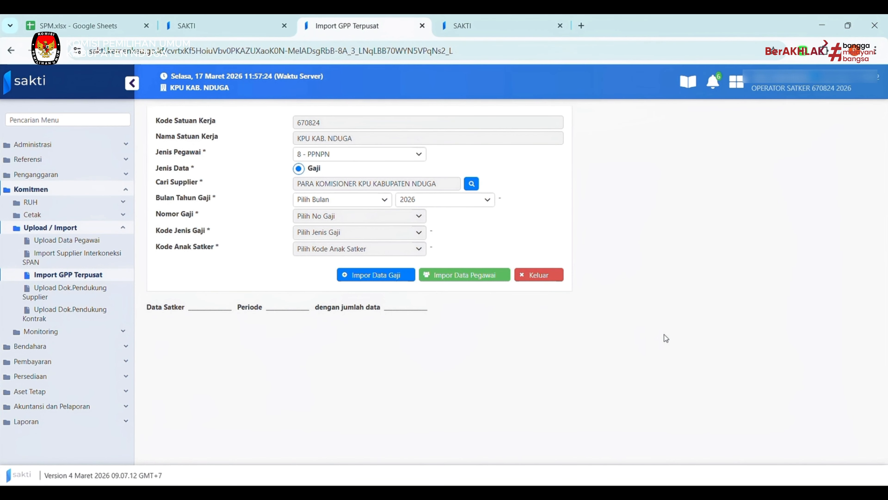
# Choose April 2026 and salary number 000093-00, then import the employee and salary data.
pyautogui.click(352, 201)
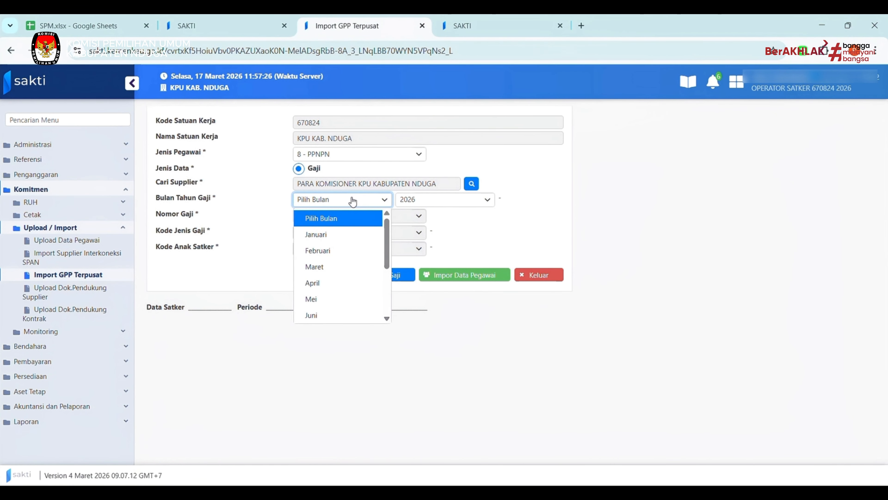
pyautogui.click(326, 291)
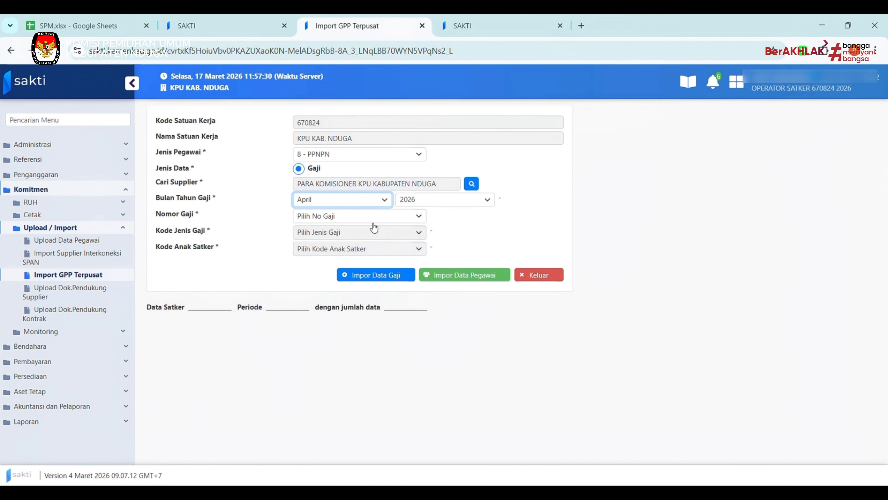
pyautogui.click(377, 216)
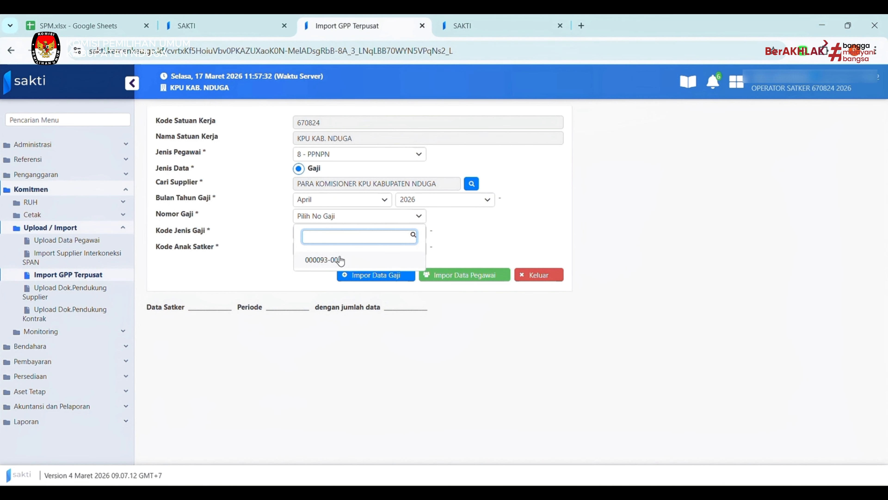
pyautogui.click(413, 266)
pyautogui.click(413, 268)
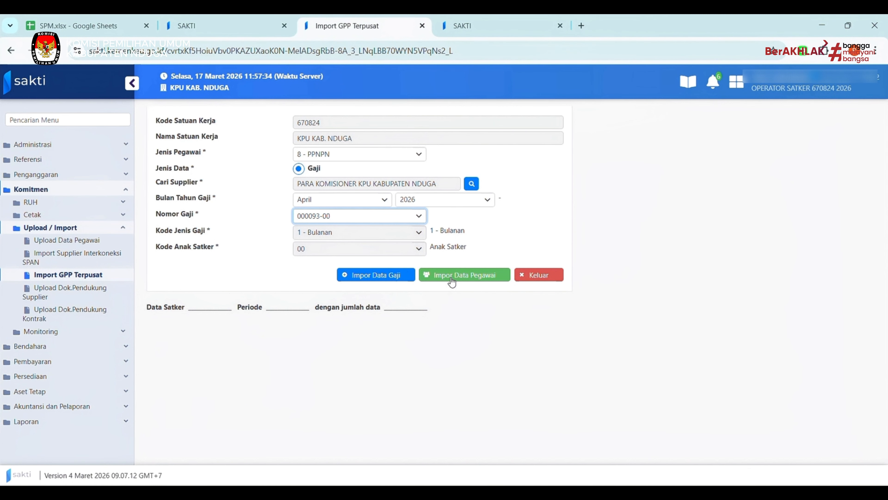
pyautogui.click(452, 280)
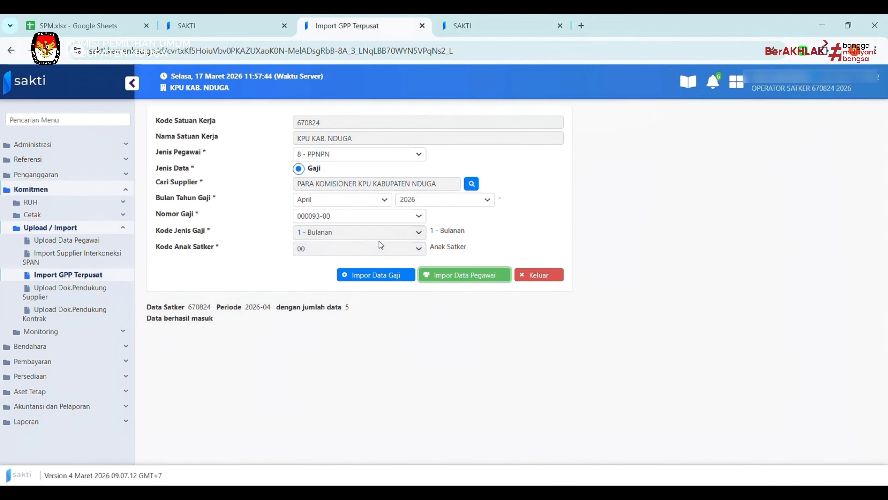
pyautogui.click(372, 280)
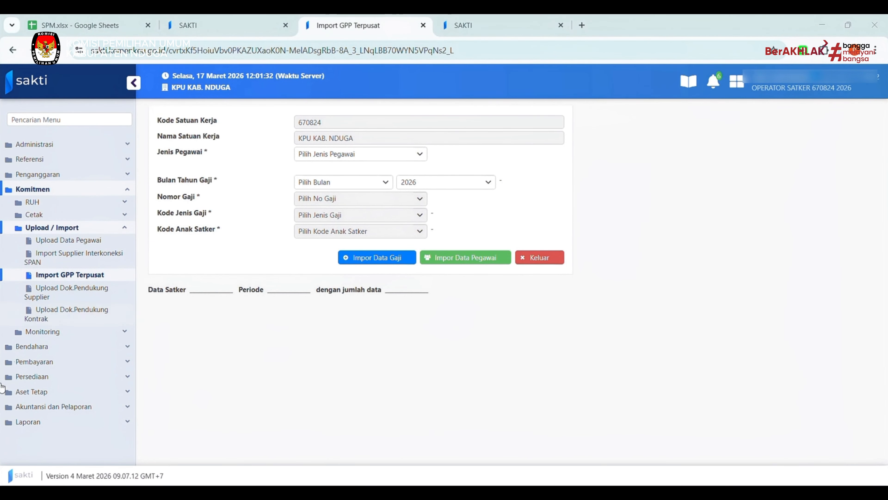
# Go to Pembayaran > RUH Pembayaran > Catat/Ubah SPP.
pyautogui.click(22, 364)
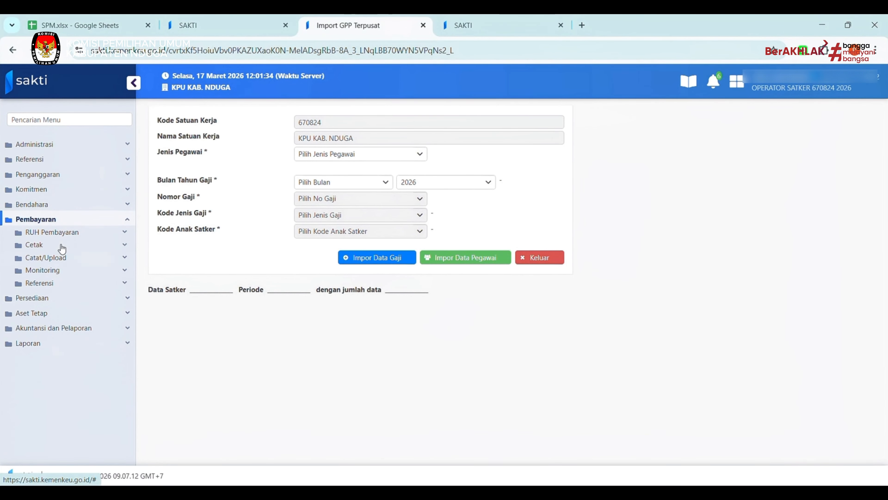
pyautogui.click(63, 235)
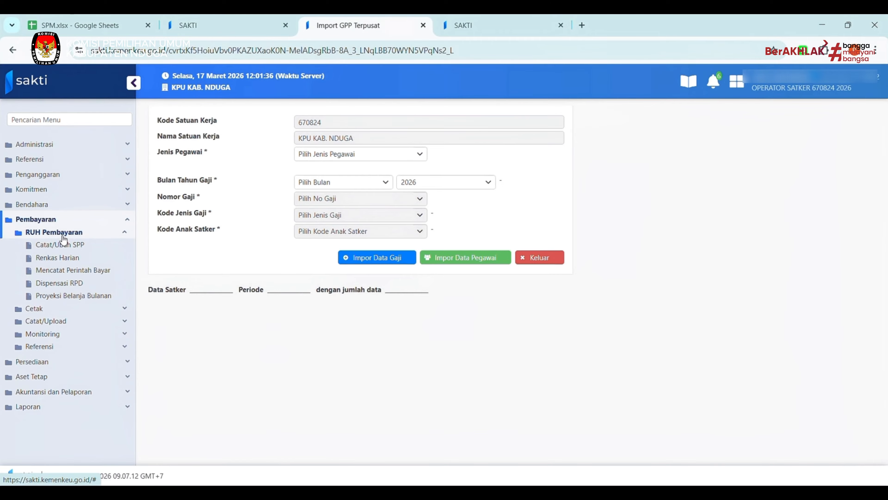
pyautogui.click(63, 245)
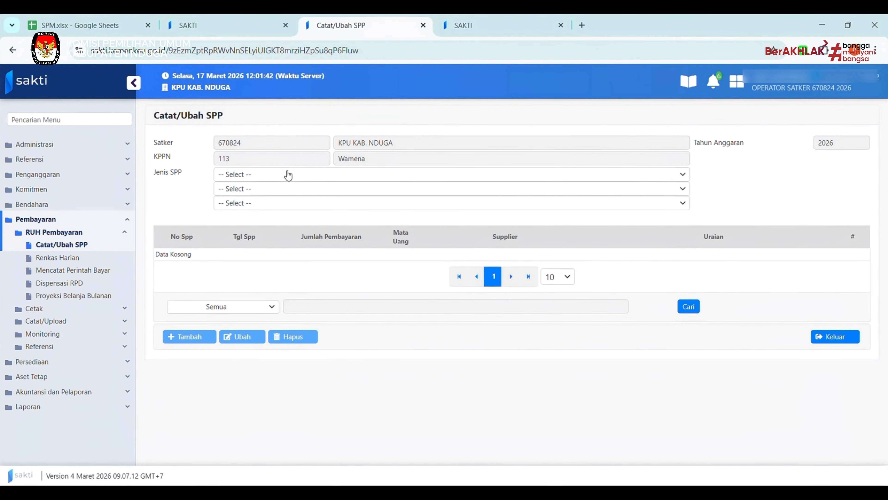
# Choose SPP type 200 > 210 > 217 - Penghasilan PPNPN Induk and start a new SPP.
pyautogui.click(282, 182)
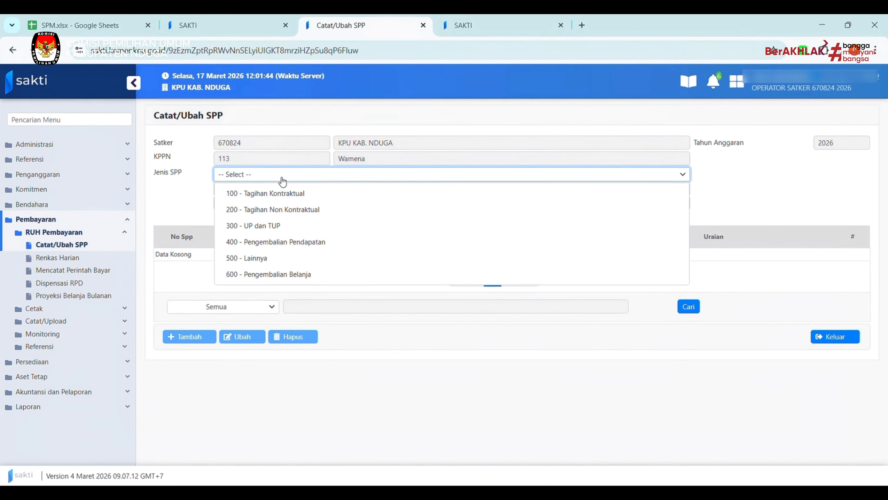
pyautogui.click(314, 209)
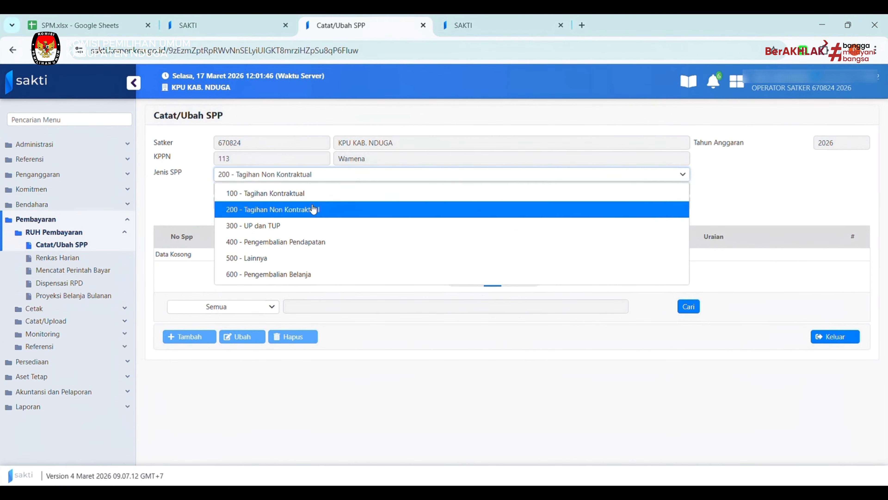
pyautogui.click(299, 189)
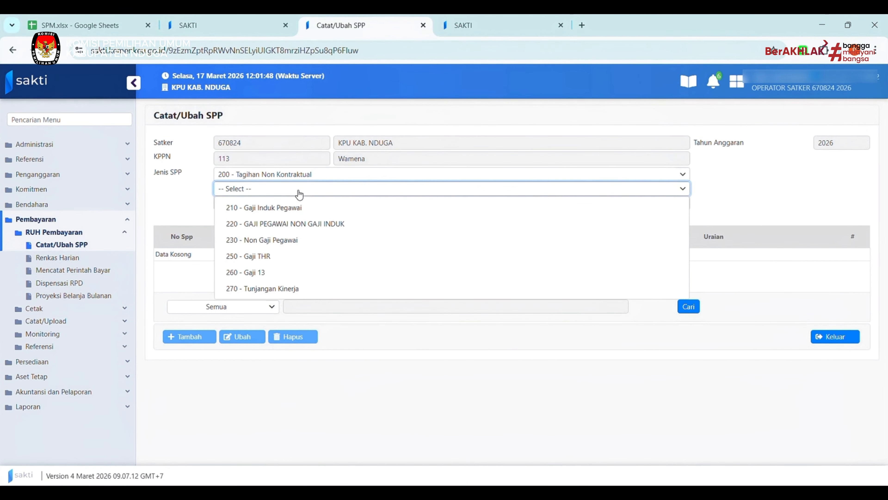
pyautogui.click(297, 209)
pyautogui.click(305, 207)
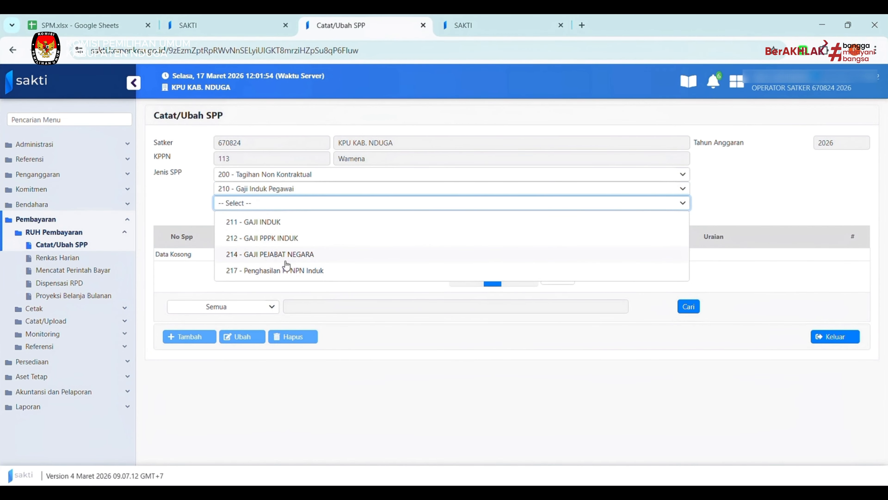
pyautogui.click(304, 270)
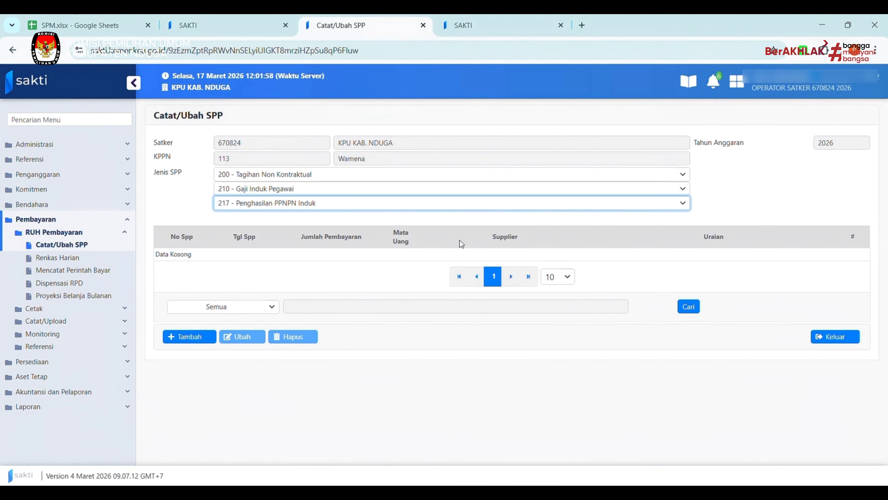
pyautogui.click(203, 338)
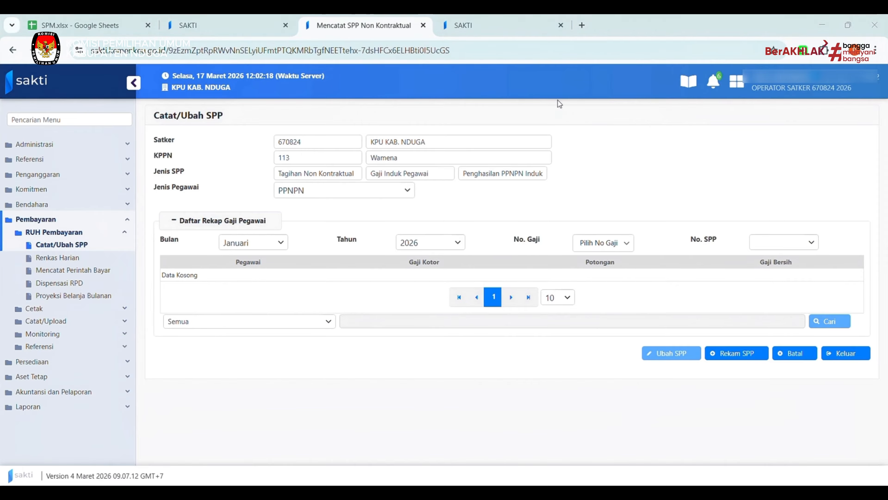
# Set the recap month to April, pick salary recap 000093/00/04/2026, and record the SPP.
pyautogui.click(598, 243)
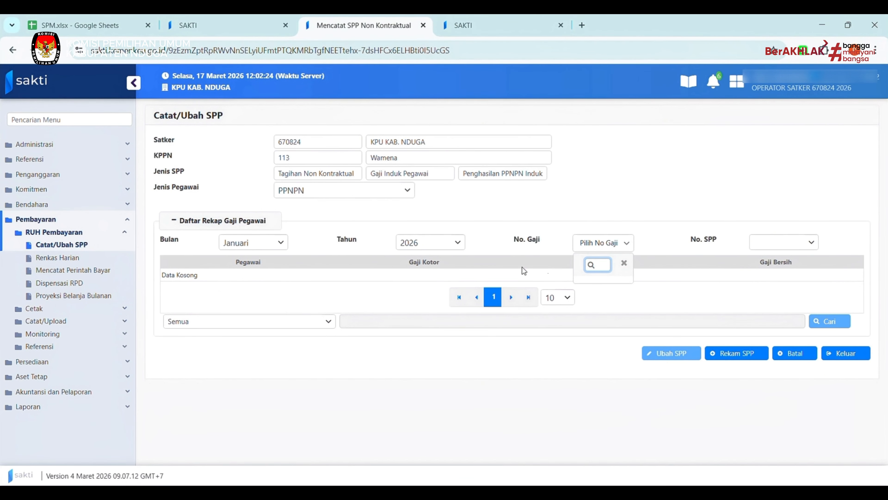
pyautogui.click(265, 249)
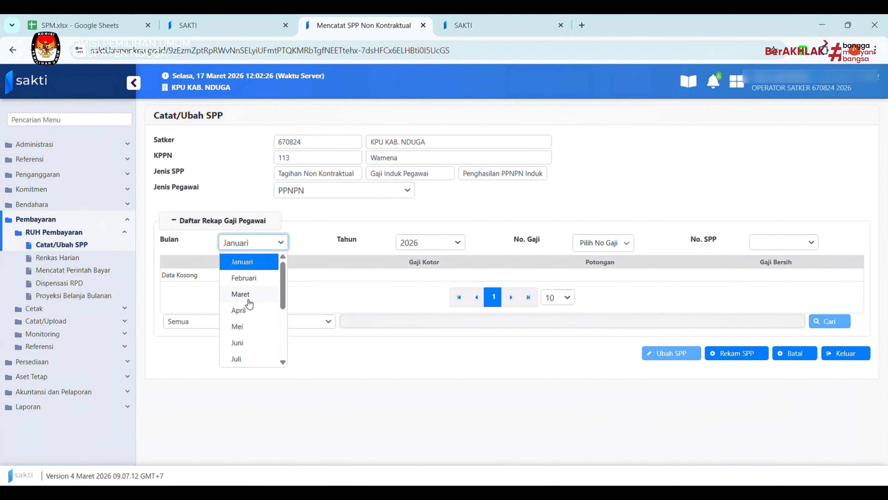
pyautogui.press('Return')
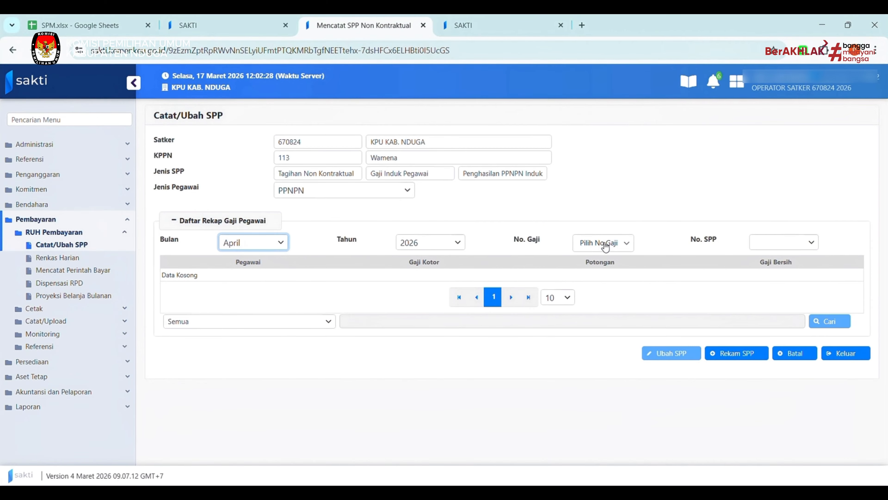
pyautogui.click(606, 247)
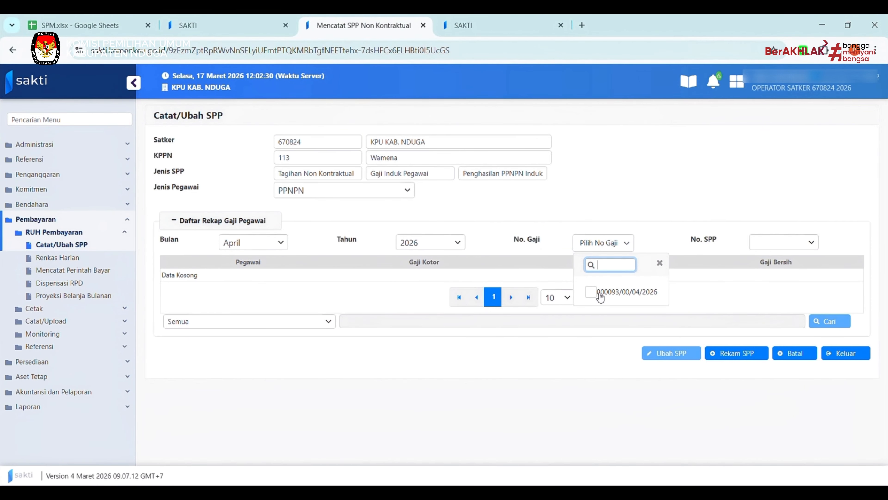
pyautogui.click(600, 296)
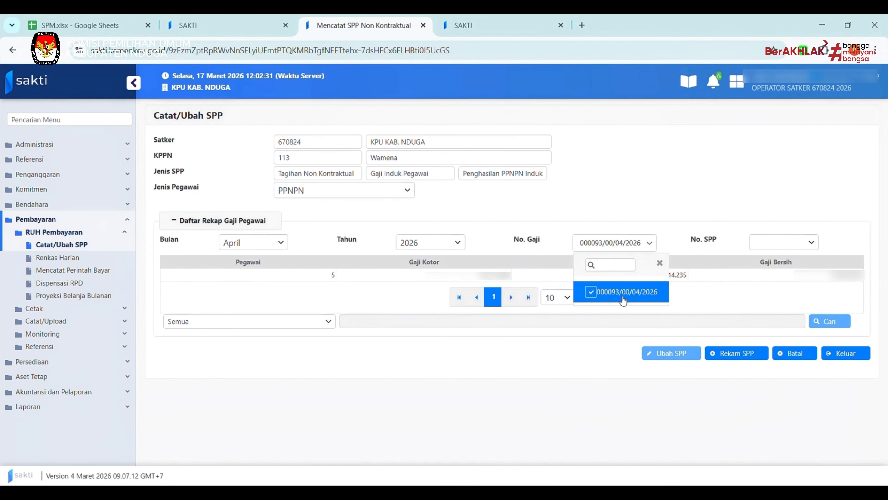
pyautogui.click(737, 354)
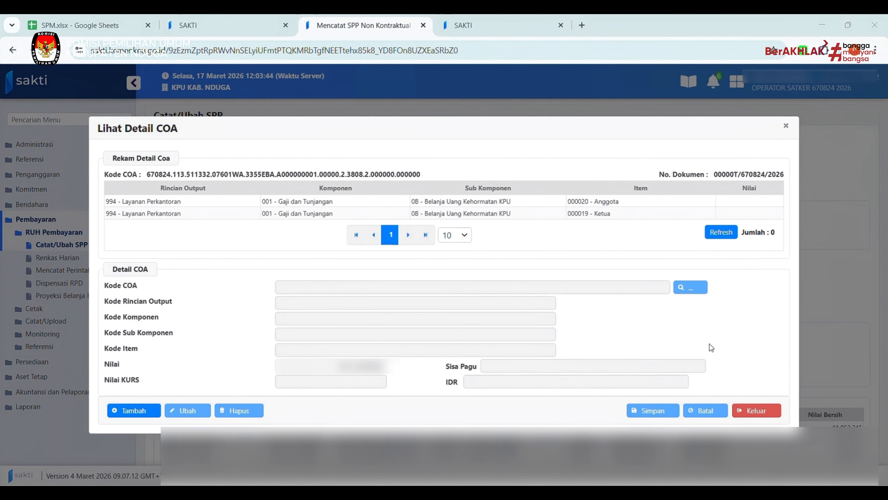
# Exit the Lihat Detail COA dialog with Keluar.
pyautogui.click(778, 417)
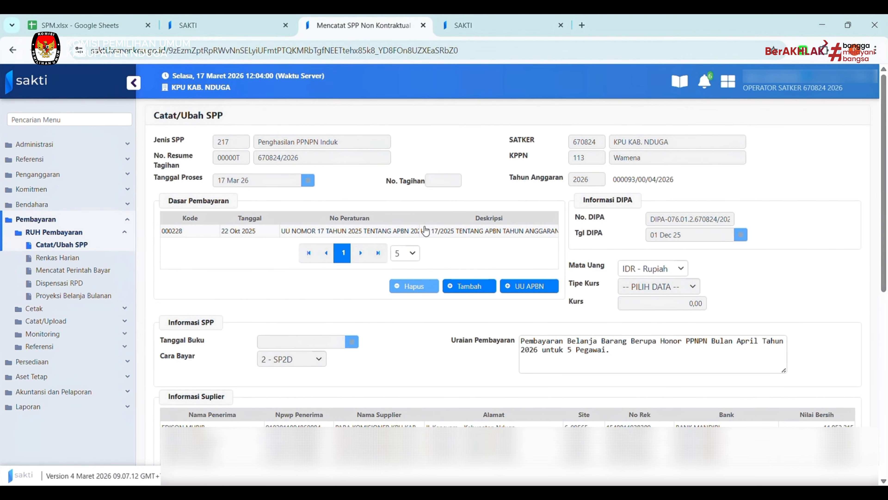
# Clear Uraian Pembayaran and paste in the April 2026 honorarium description copied from Word.
pyautogui.click(563, 349)
pyautogui.hotkey('ctrl', 'a')
pyautogui.press('BackSpace')
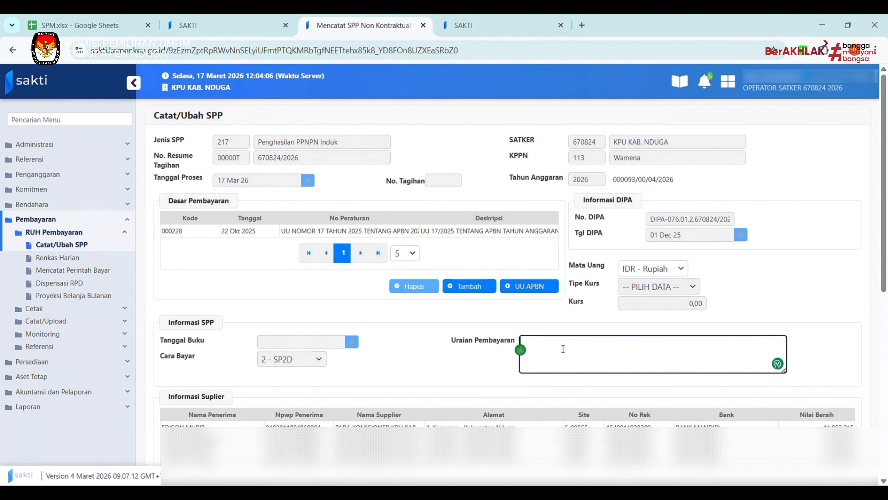
pyautogui.hotkey('alt', 'Tab')
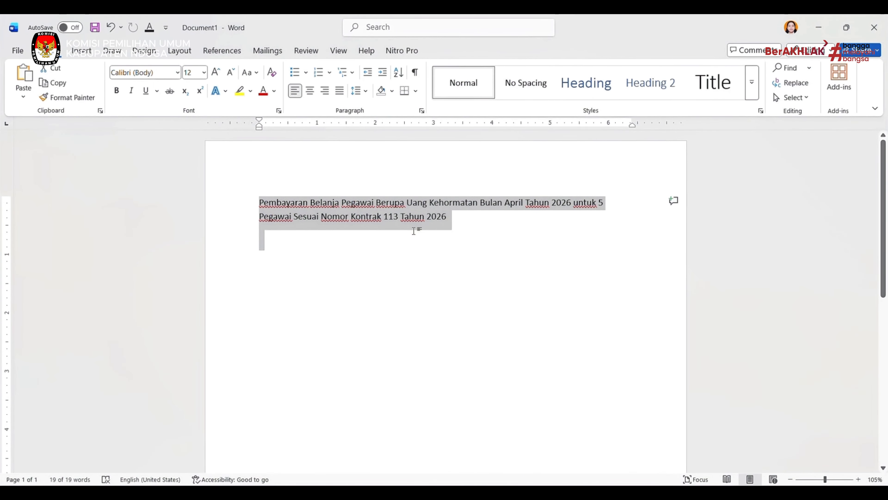
pyautogui.hotkey('alt', 'Tab')
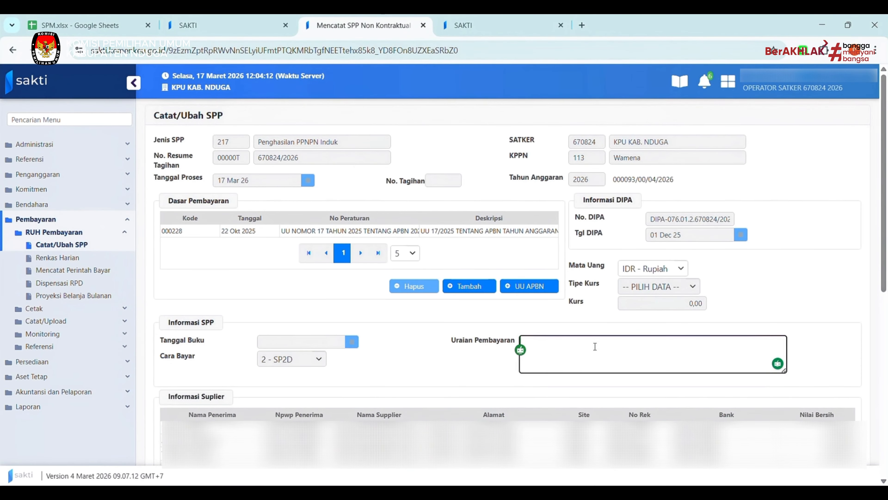
pyautogui.write('Pembayaran Belanja Pegawai Berupa Uang Kehormatan Bulan April Tahun 2026 untuk 5 Pegawai Sesuai Nomor Kontrak 113 Tahun 2026')
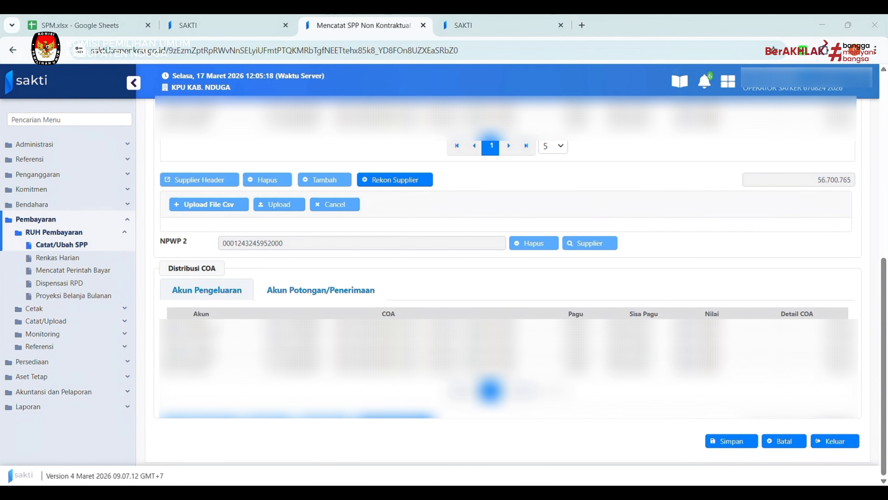
# Add a new expense account line with account 511332 Belanja Uang Kehormatan Pejabat Negara.
pyautogui.click(206, 387)
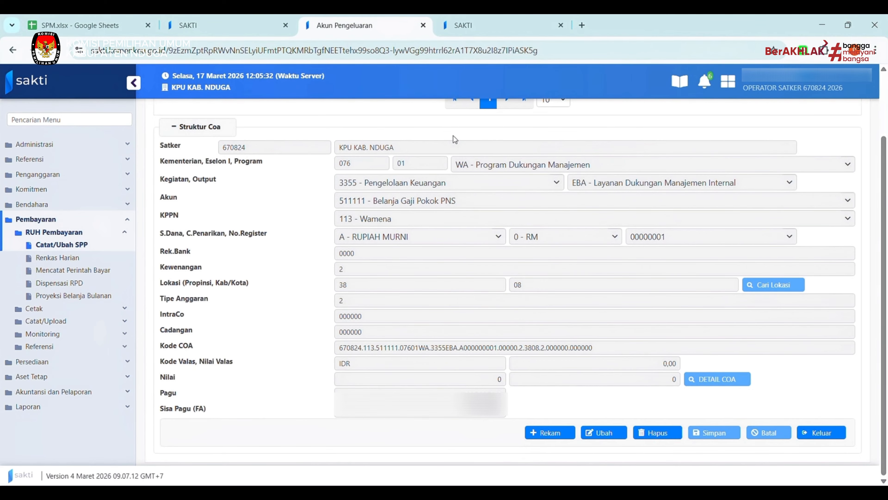
pyautogui.scroll(2, 492, 252)
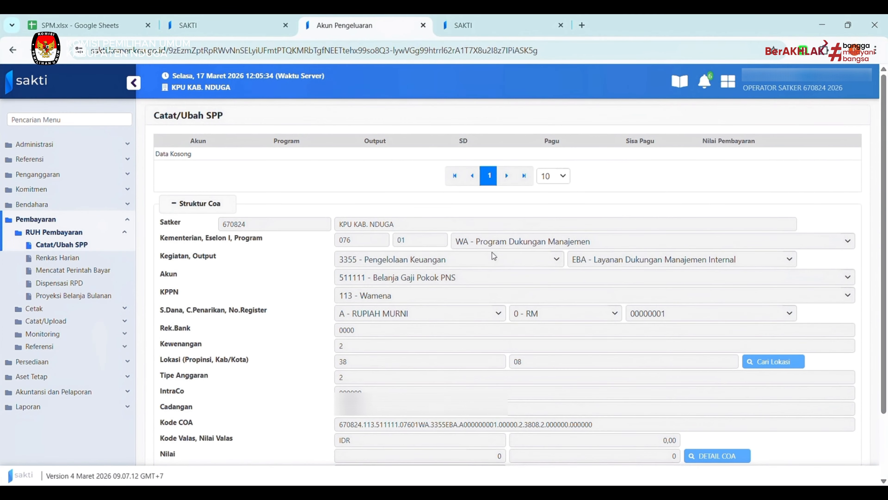
pyautogui.scroll(-2, 492, 252)
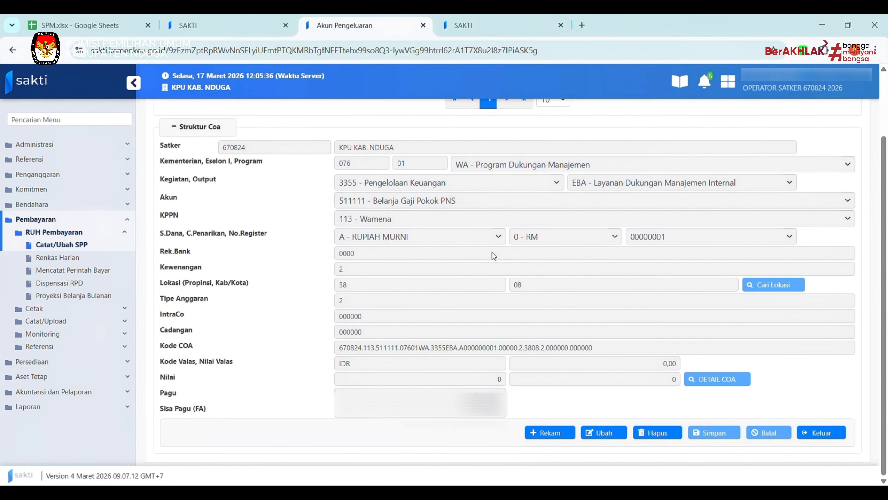
pyautogui.scroll(2, 492, 252)
pyautogui.scroll(-2, 573, 345)
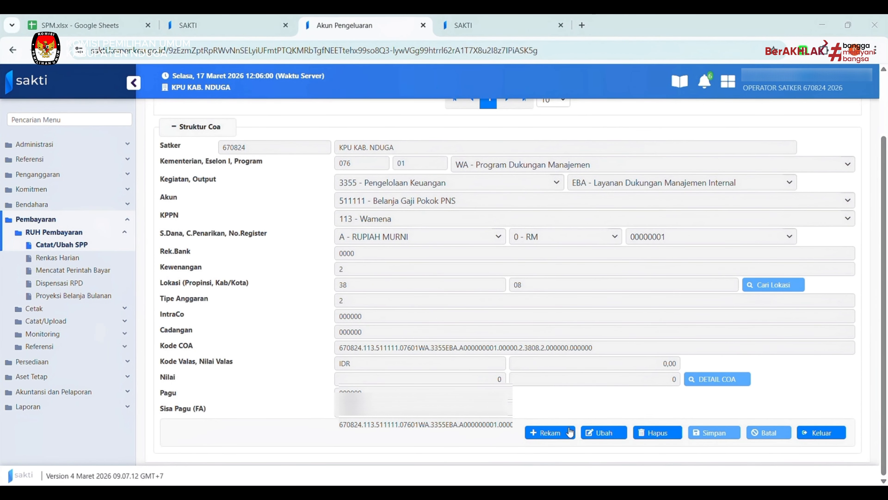
pyautogui.click(558, 437)
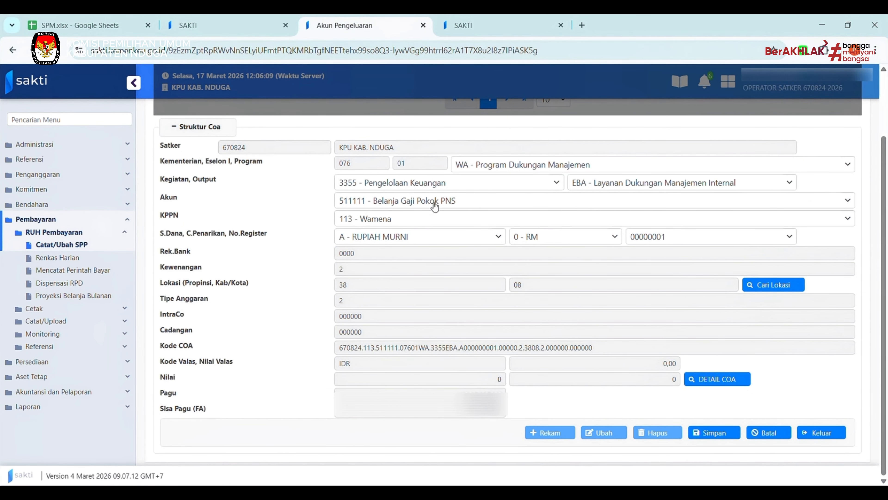
pyautogui.click(468, 202)
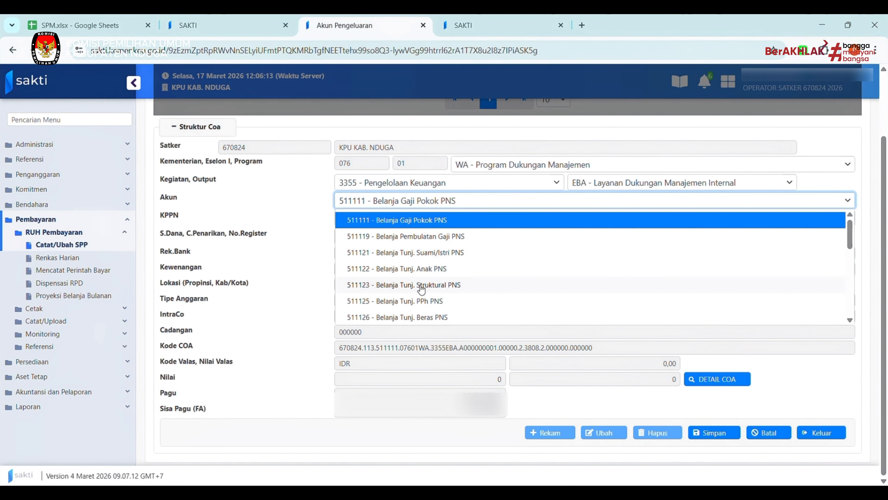
pyautogui.scroll(-10, 421, 289)
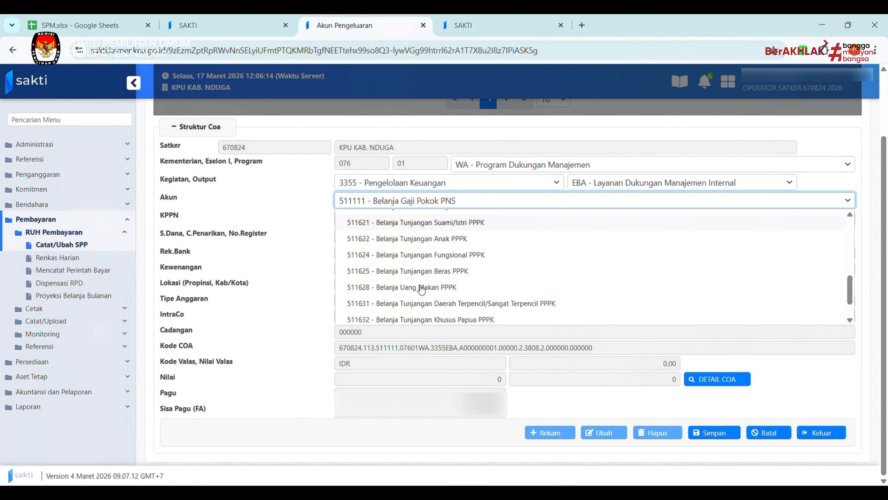
pyautogui.scroll(-1, 421, 290)
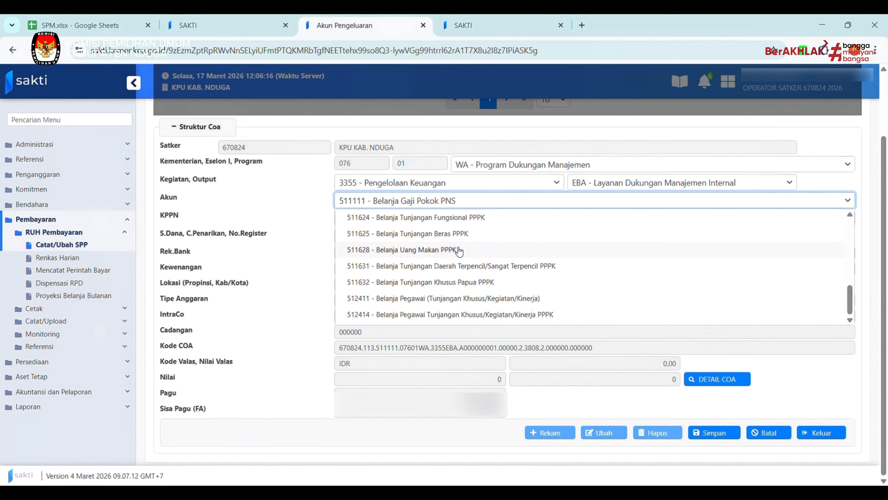
pyautogui.scroll(3, 451, 256)
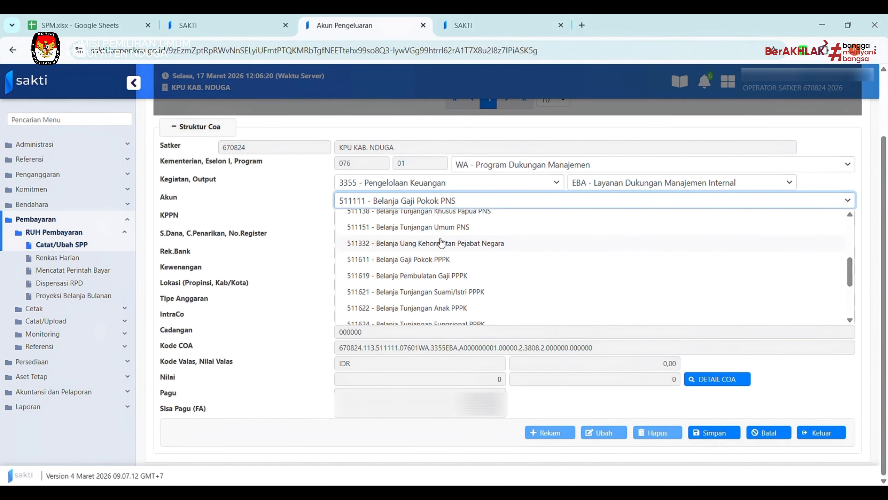
pyautogui.scroll(1, 441, 256)
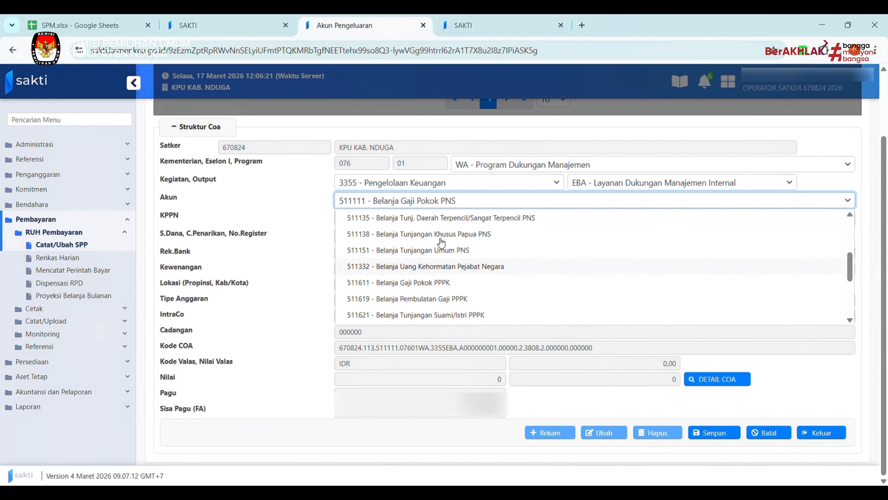
pyautogui.click(440, 268)
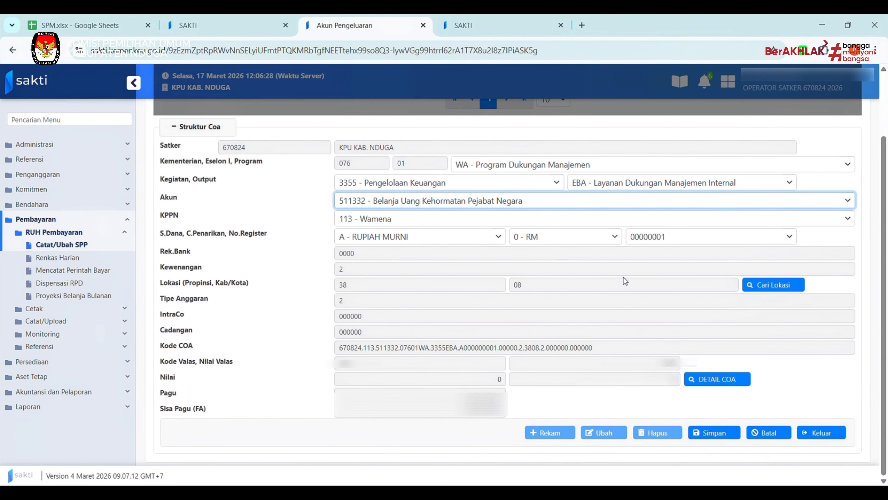
# Set the account's location to 38.08 KAB. NDUGA.
pyautogui.click(752, 284)
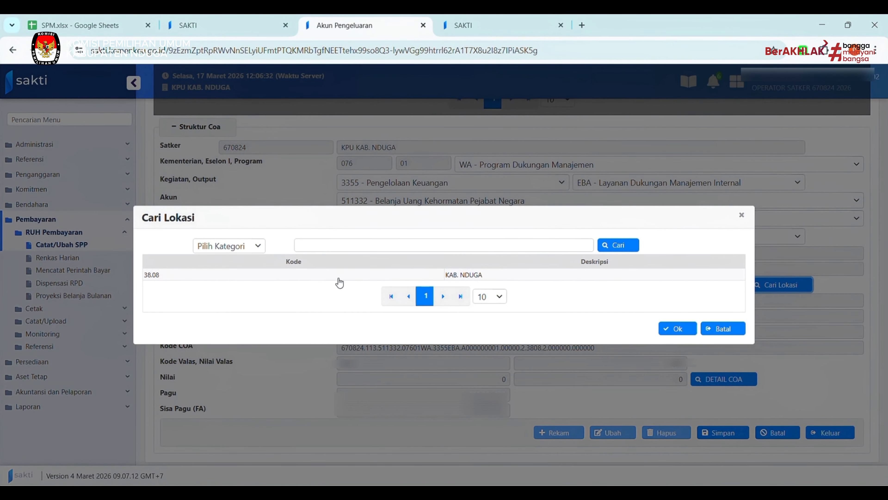
pyautogui.click(339, 278)
pyautogui.click(669, 331)
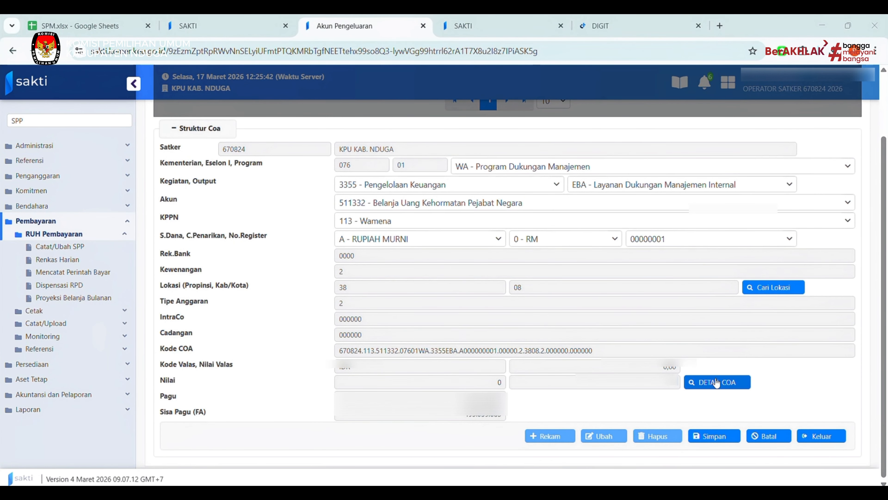
# Add COA detail item 000019 - Ketua with its pasted amount and save it.
pyautogui.click(715, 382)
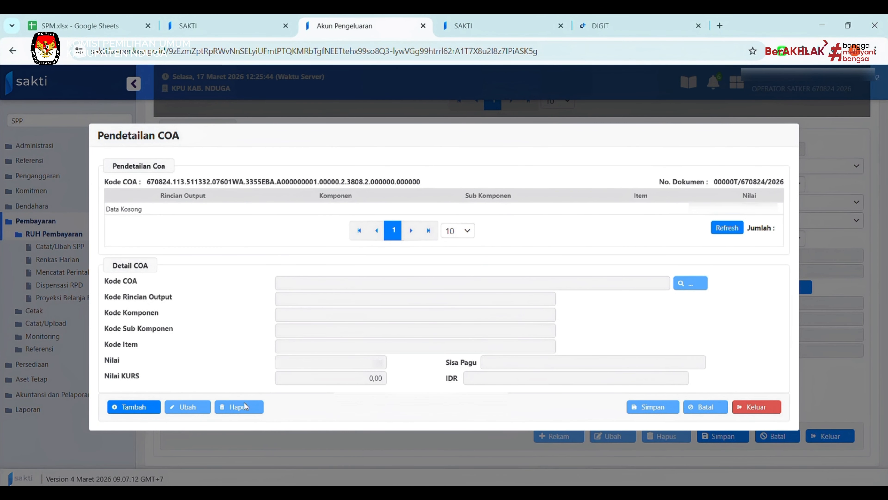
pyautogui.click(139, 407)
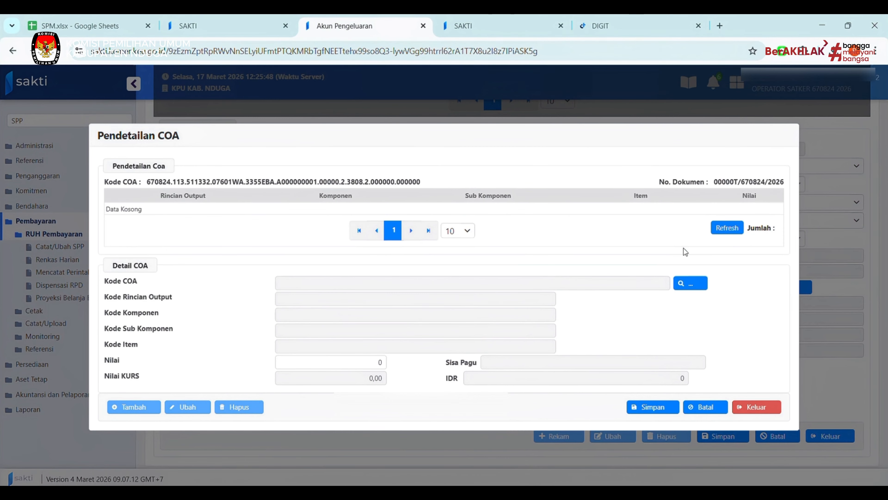
pyautogui.click(688, 283)
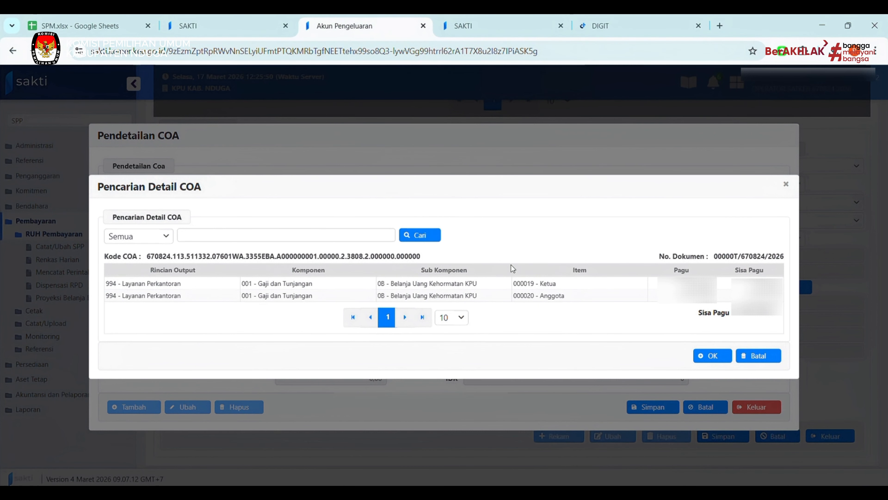
pyautogui.click(491, 285)
pyautogui.click(708, 354)
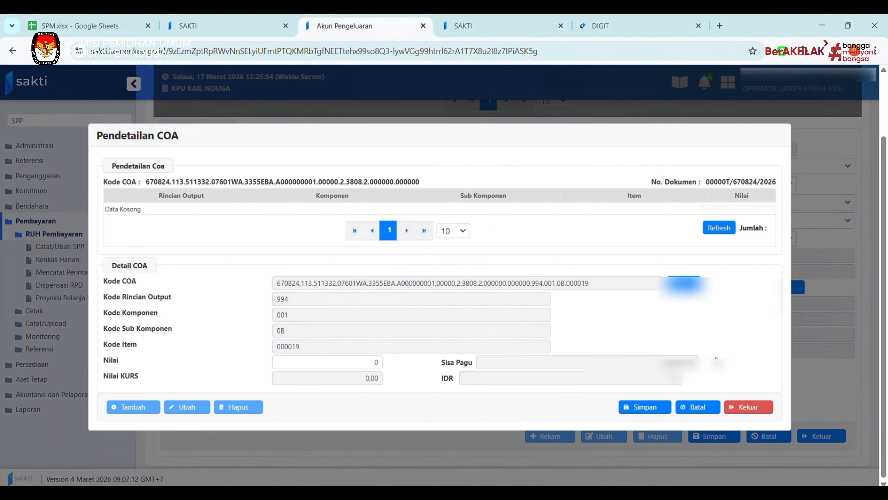
pyautogui.click(360, 362)
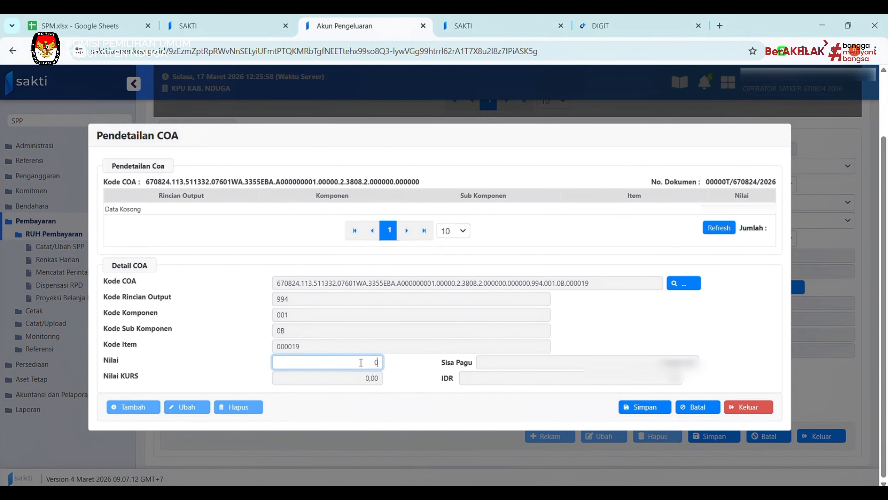
pyautogui.press('BackSpace')
pyautogui.hotkey('ctrl', 'v')
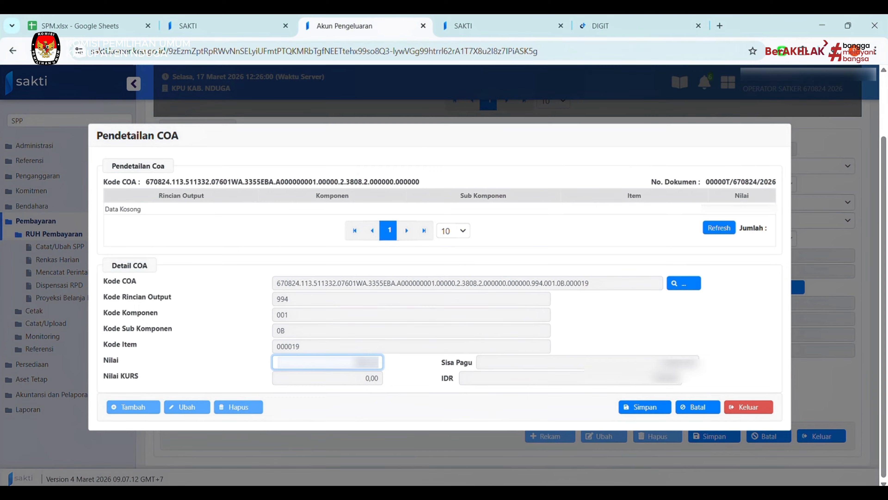
pyautogui.write('000')
pyautogui.click(645, 408)
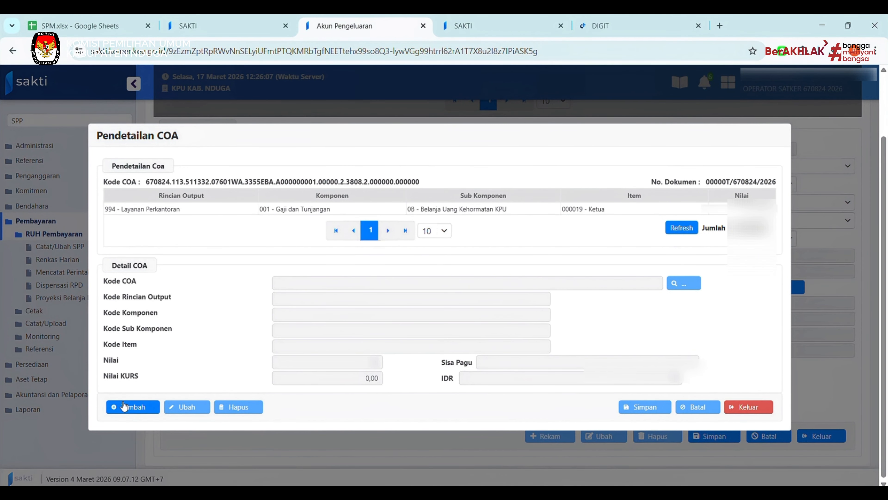
# Add COA detail item 000020 - Anggota with its amount and save it.
pyautogui.click(124, 407)
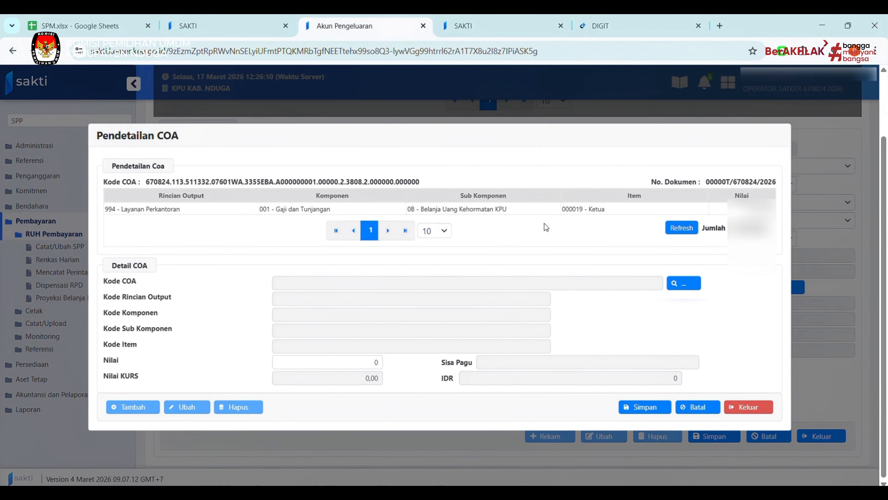
pyautogui.click(684, 284)
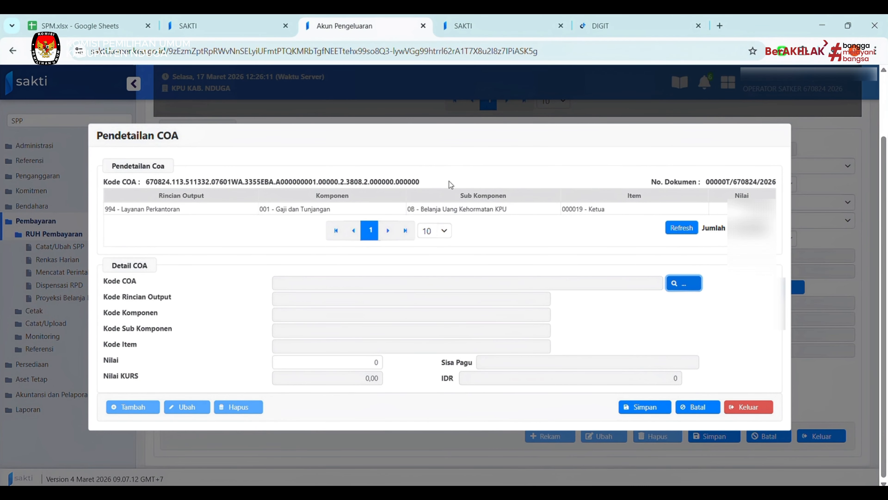
pyautogui.click(577, 296)
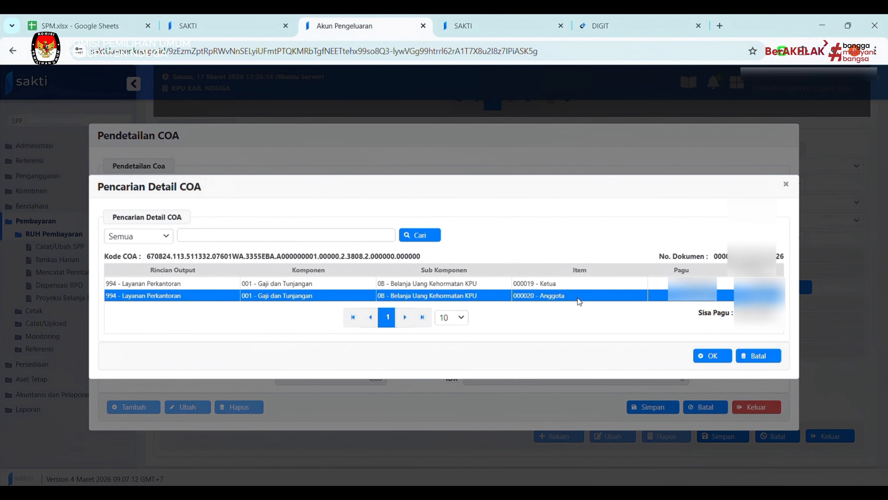
pyautogui.click(712, 356)
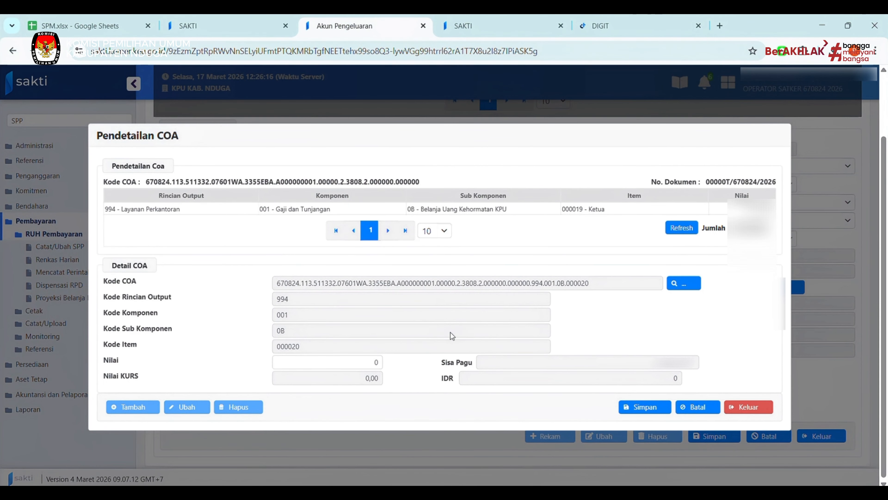
pyautogui.click(374, 360)
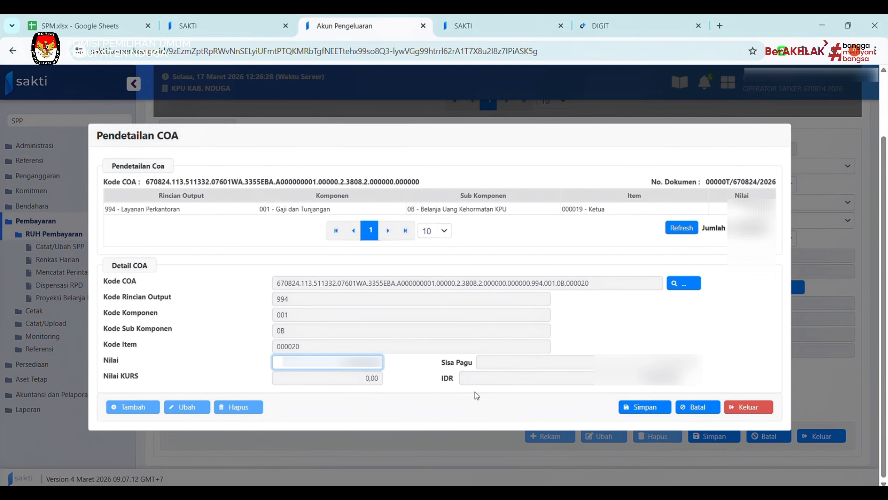
pyautogui.click(651, 406)
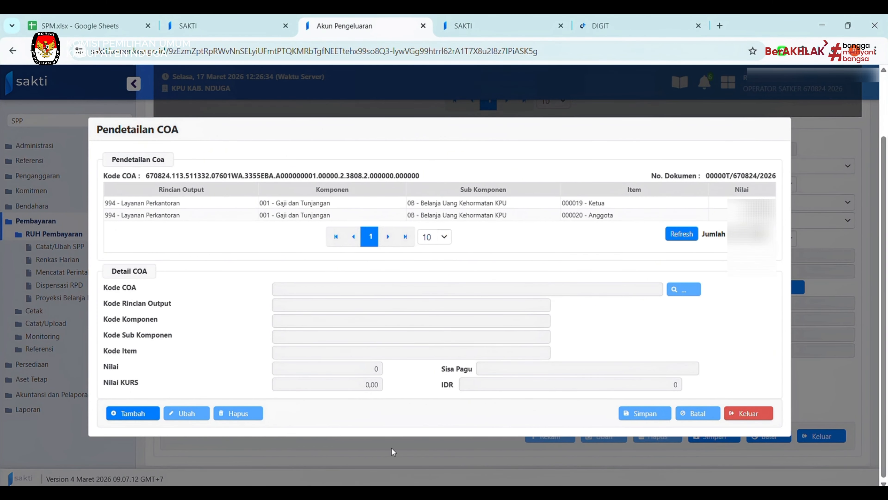
# Close COA detailing, save the expense account, and save SPP 00046T.
pyautogui.click(749, 413)
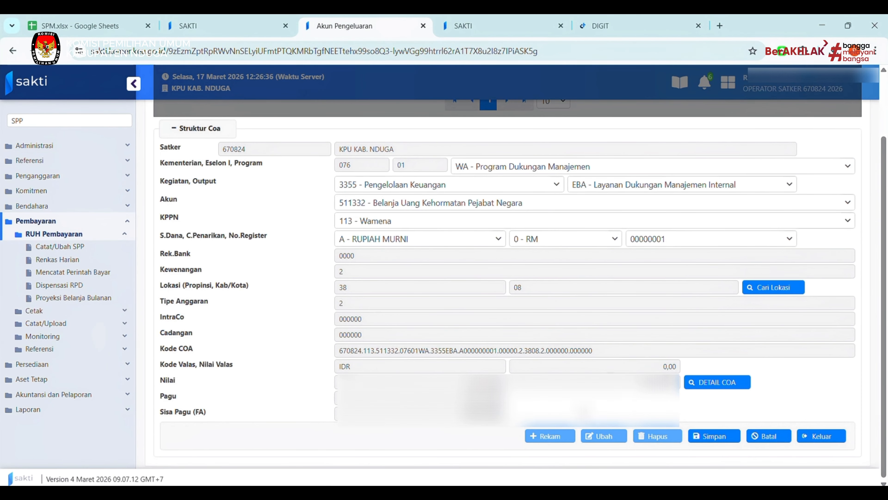
pyautogui.click(702, 436)
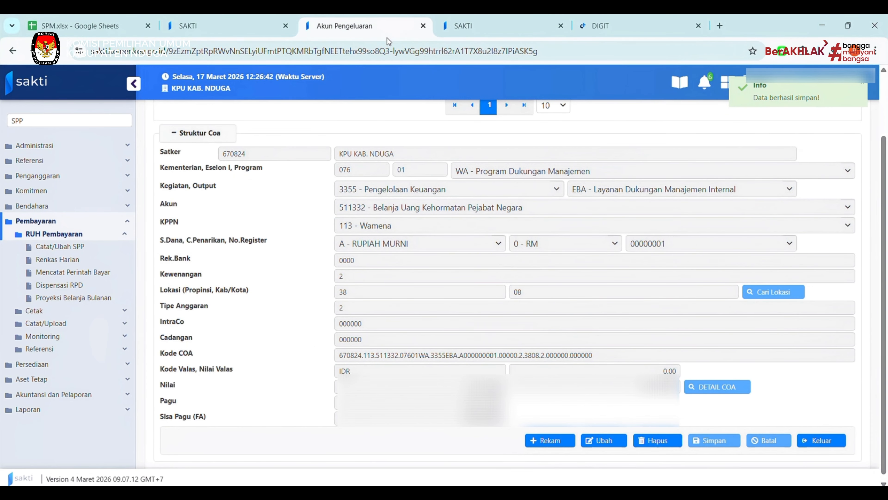
pyautogui.click(821, 440)
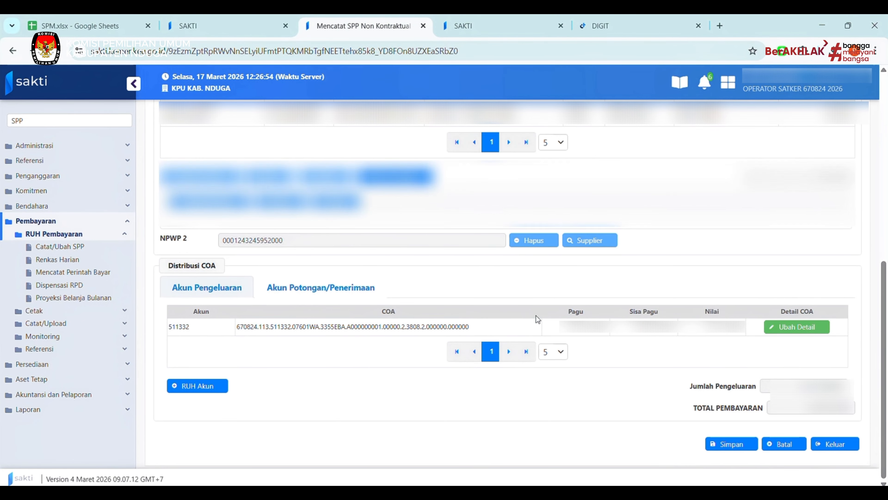
pyautogui.scroll(7, 535, 317)
pyautogui.scroll(-7, 731, 451)
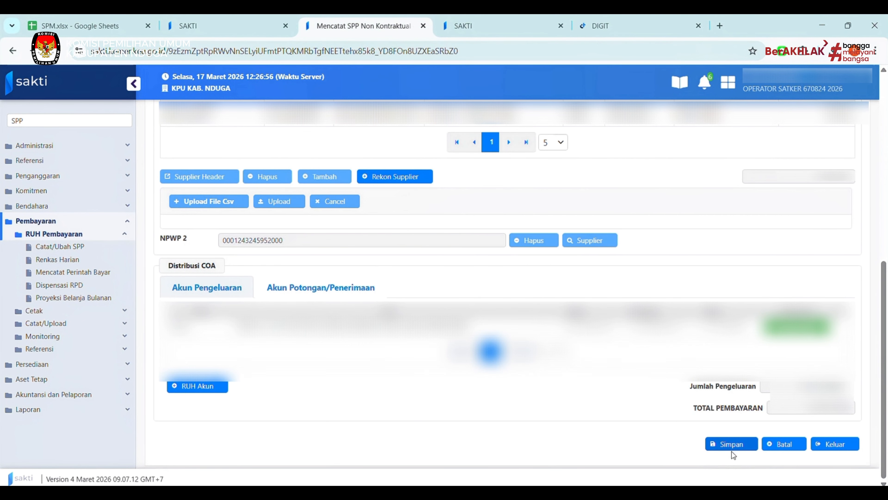
pyautogui.click(732, 445)
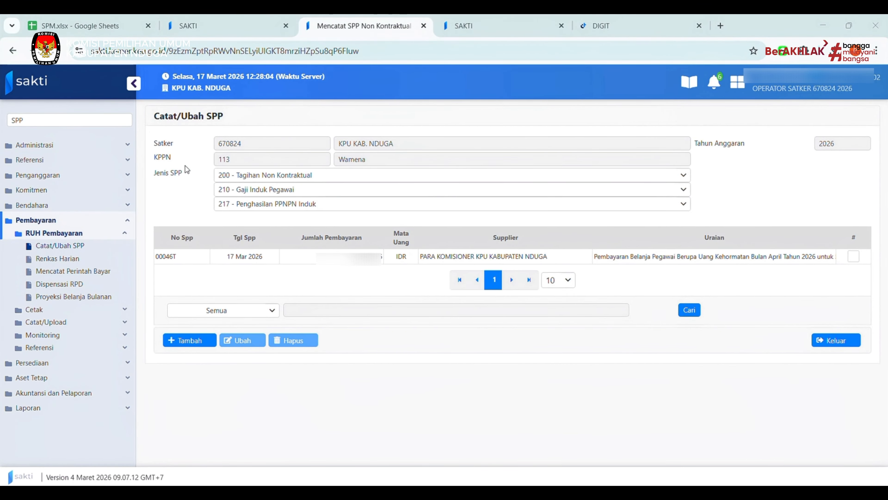
# Go to Cetak > Mencetak SPP and choose the PPK signatory.
pyautogui.click(49, 313)
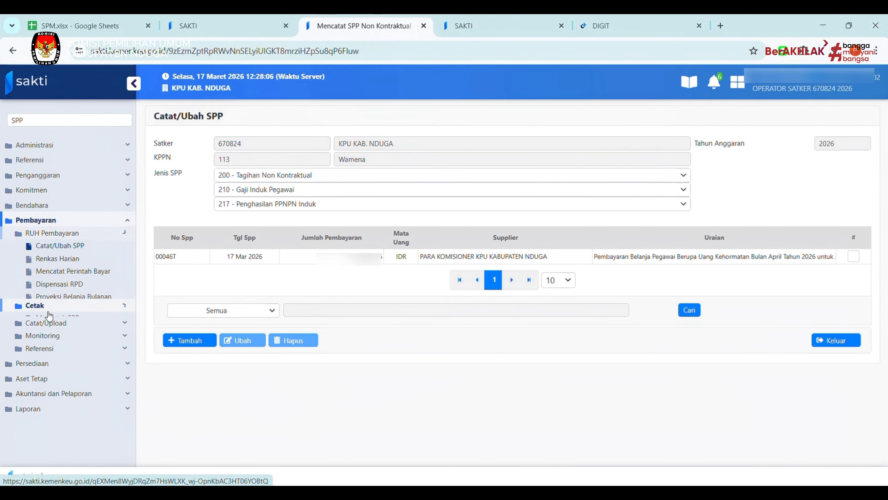
pyautogui.click(60, 258)
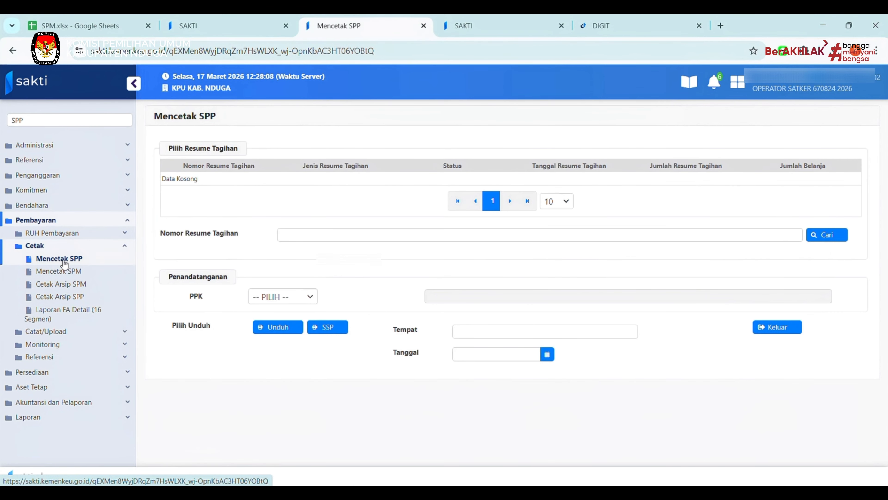
pyautogui.click(279, 297)
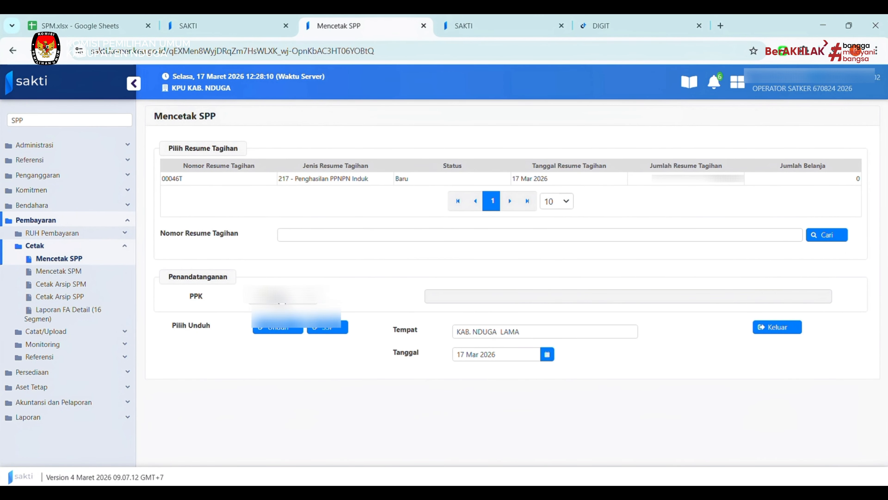
pyautogui.click(279, 316)
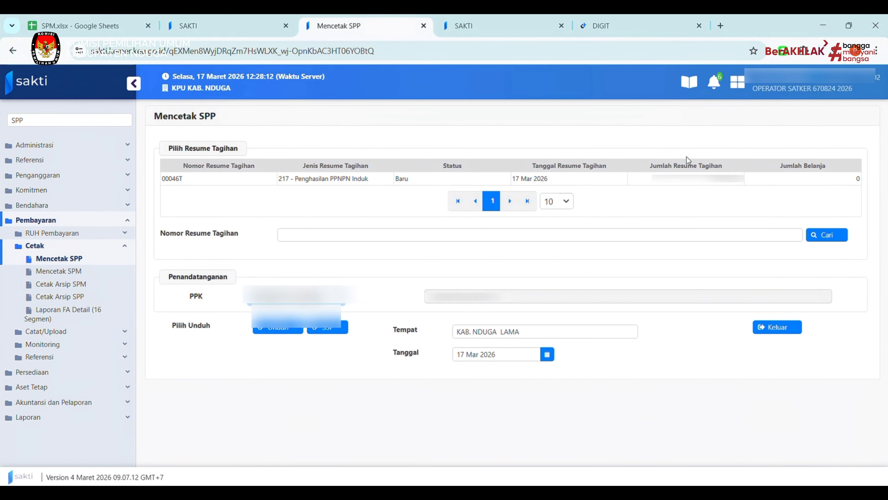
# Download the printed SPP for resume 00046T, then generate its SSP document.
pyautogui.click(774, 179)
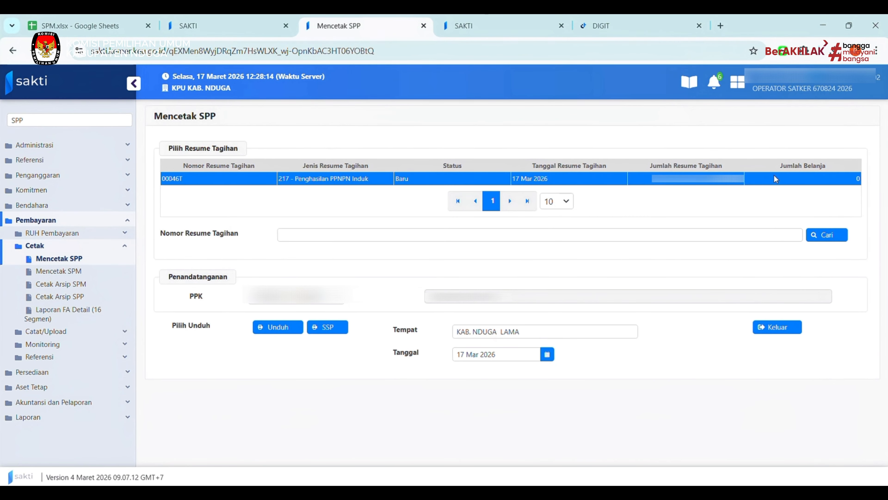
pyautogui.click(287, 328)
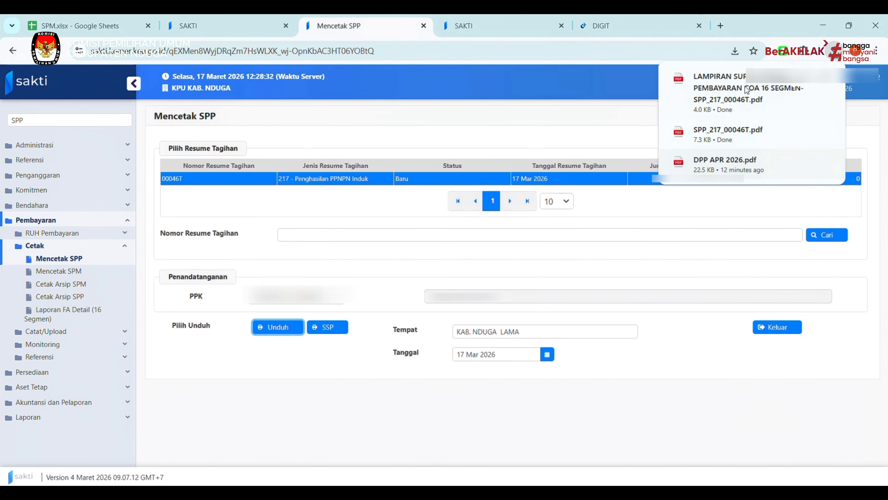
pyautogui.click(634, 415)
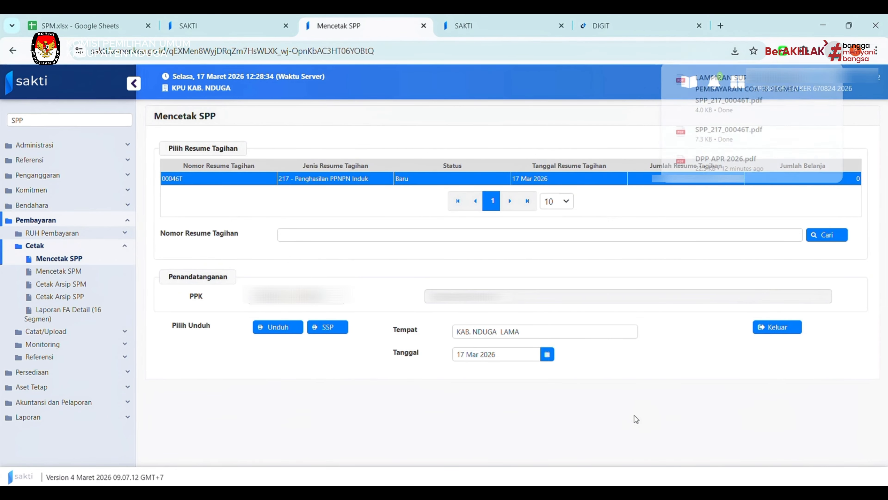
pyautogui.click(328, 335)
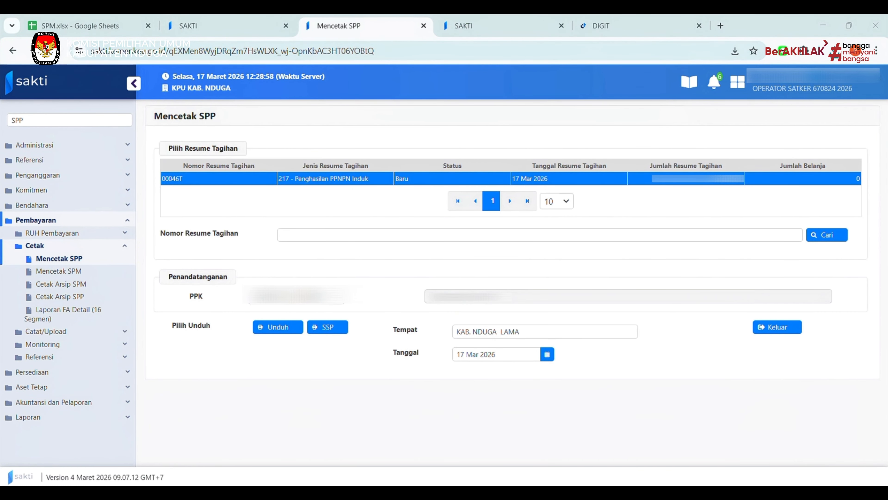
pyautogui.press('Return')
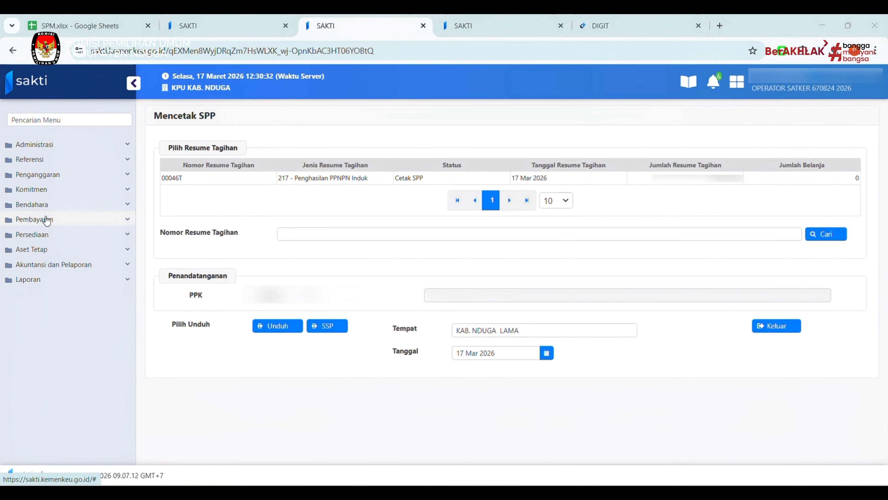
# Attach a generated Surat Setoran Pajak to SPP 00046T via Upload Dokumen Pendukung.
pyautogui.click(39, 219)
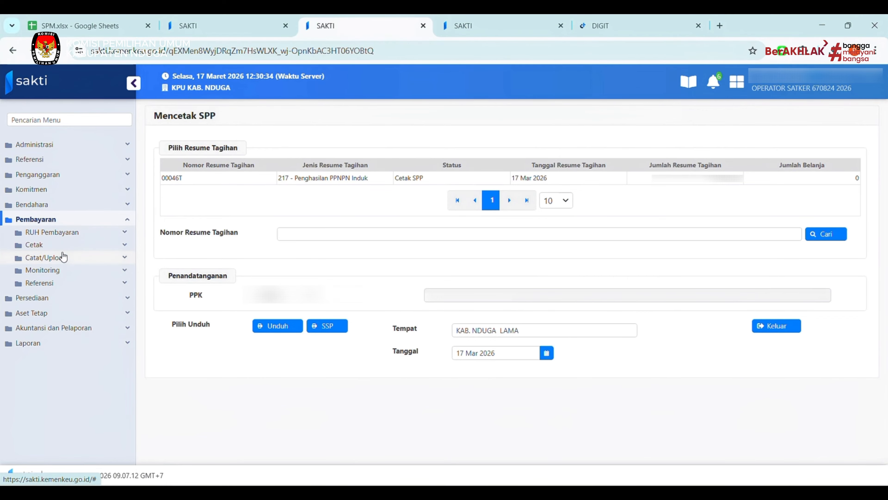
pyautogui.click(63, 260)
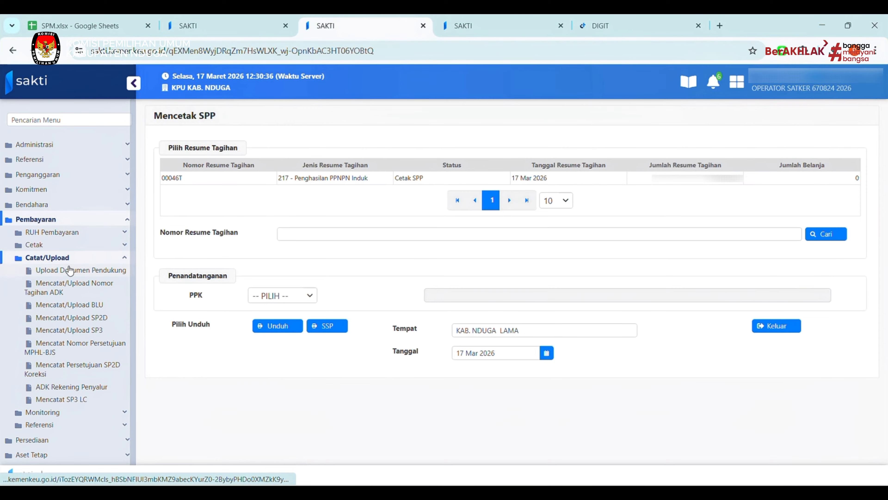
pyautogui.click(70, 271)
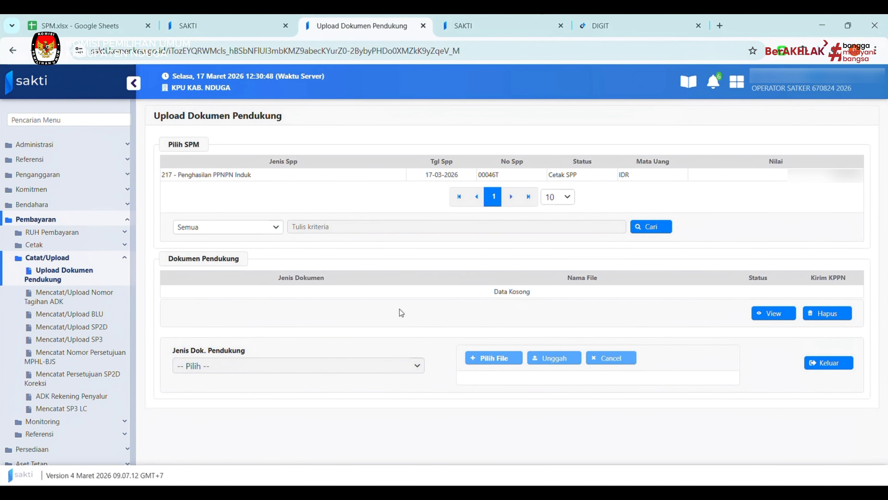
pyautogui.click(546, 177)
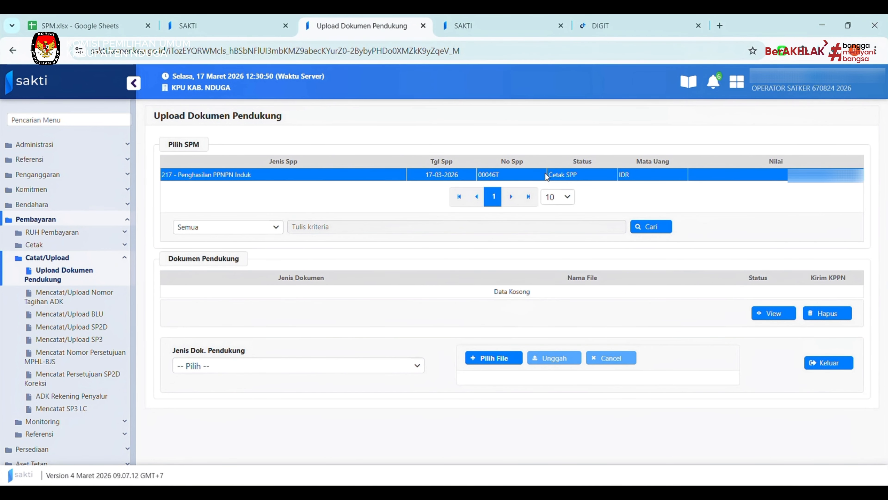
pyautogui.click(365, 371)
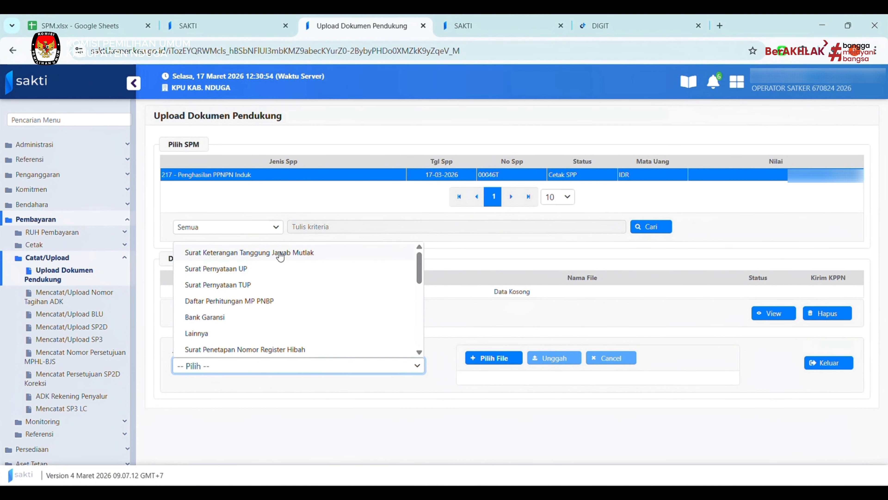
pyautogui.scroll(-4, 290, 301)
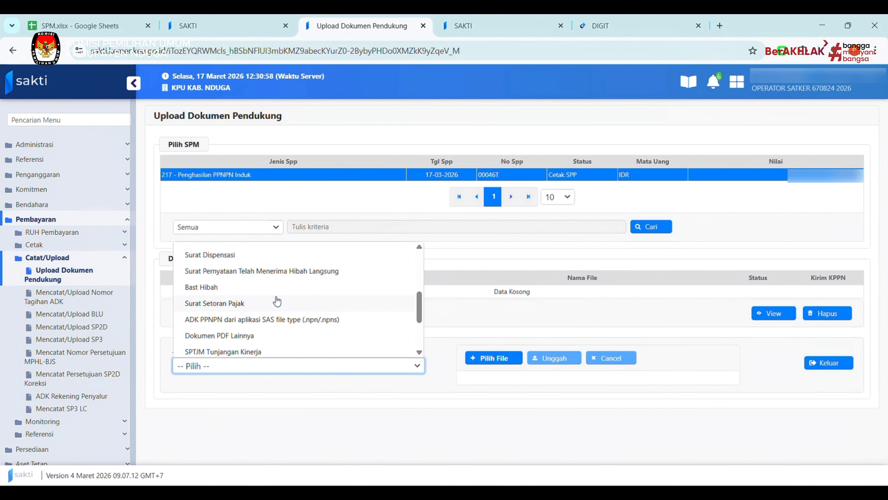
pyautogui.click(277, 303)
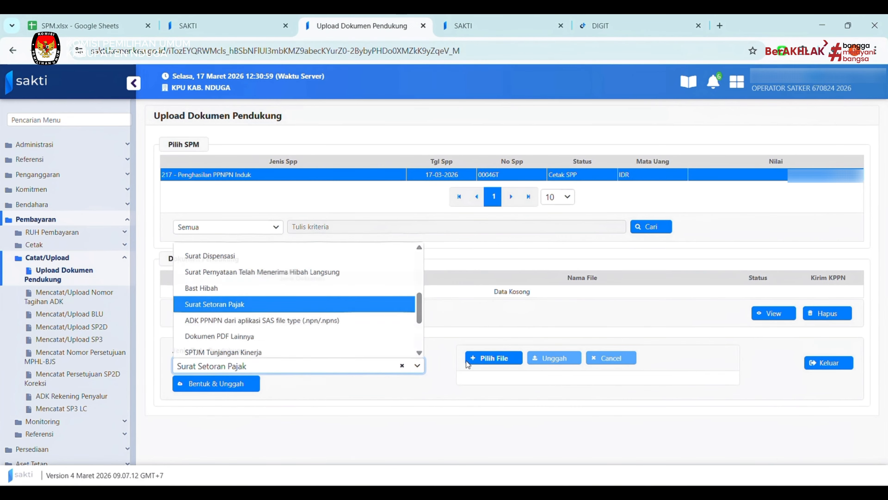
pyautogui.click(215, 383)
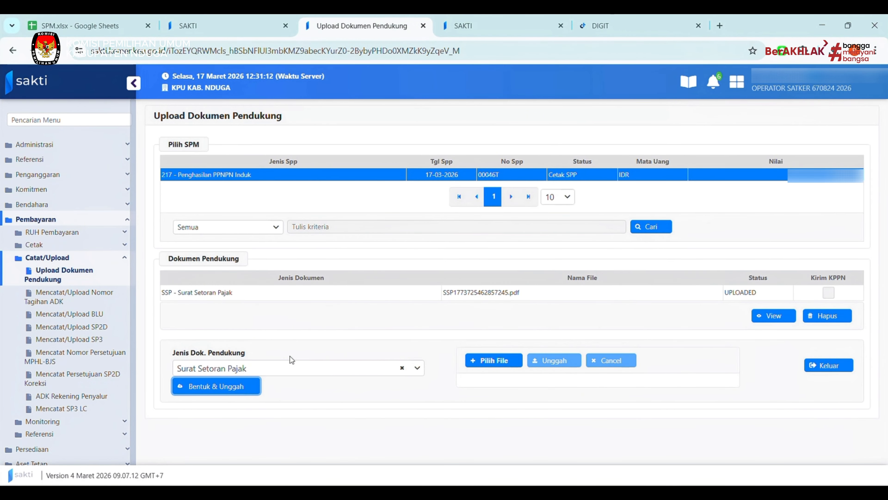
# Choose Dokumen PDF Lainnya as the next supporting document type.
pyautogui.click(386, 369)
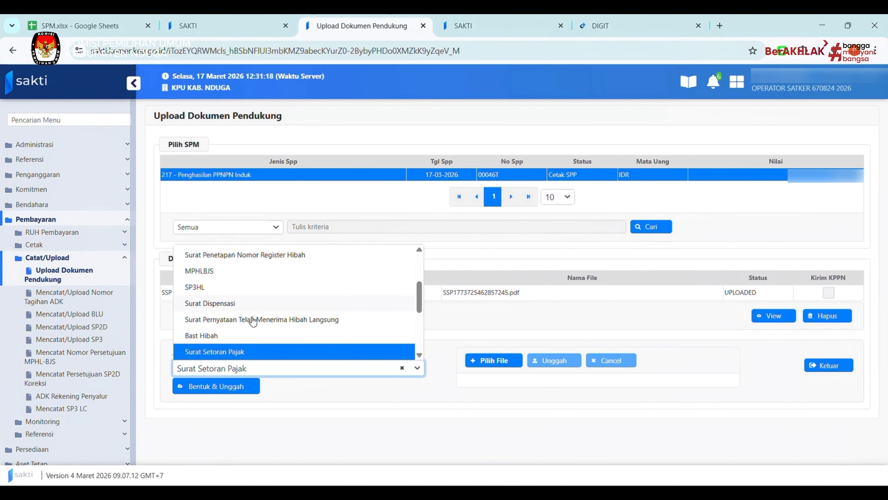
pyautogui.scroll(-3, 254, 320)
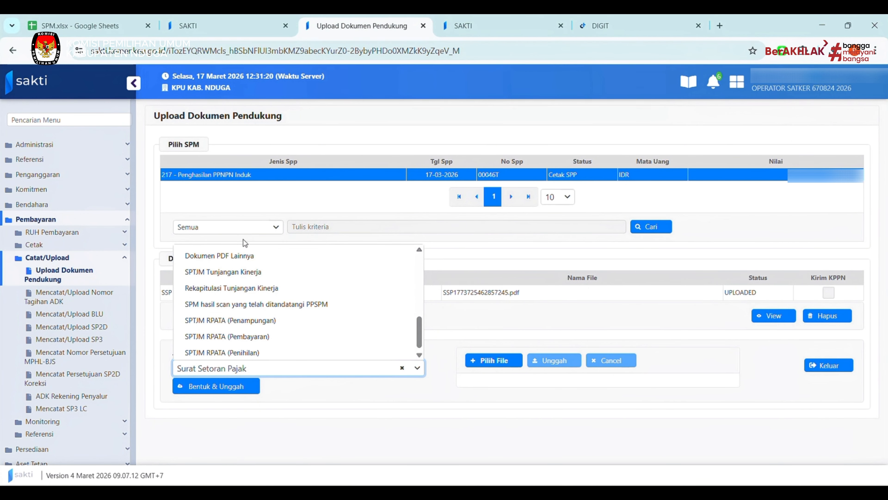
pyautogui.click(245, 256)
# Upload DPP APR 2026.pdf from the APR 2026 folder as a supporting document.
pyautogui.click(486, 364)
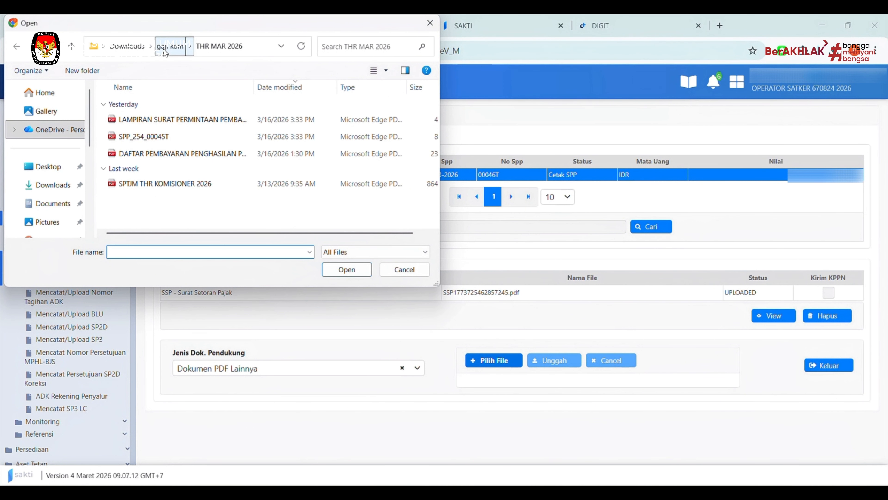
pyautogui.click(169, 47)
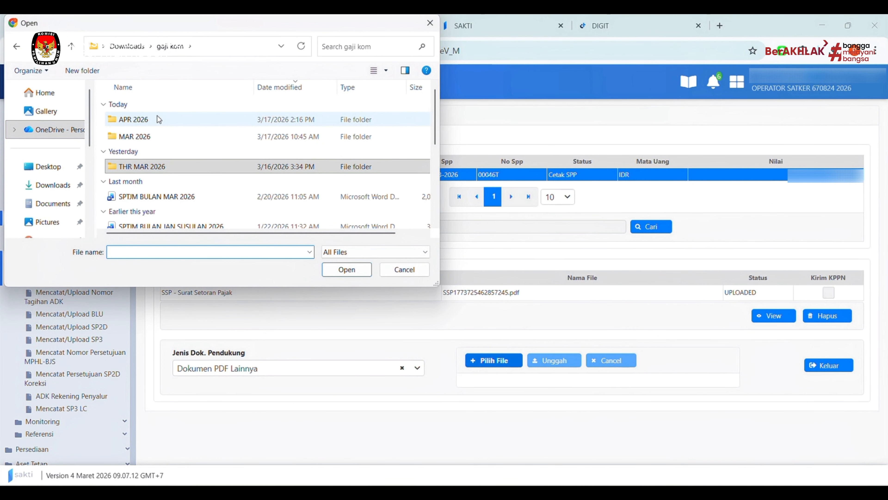
pyautogui.doubleClick(160, 119)
pyautogui.click(158, 118)
pyautogui.doubleClick(158, 119)
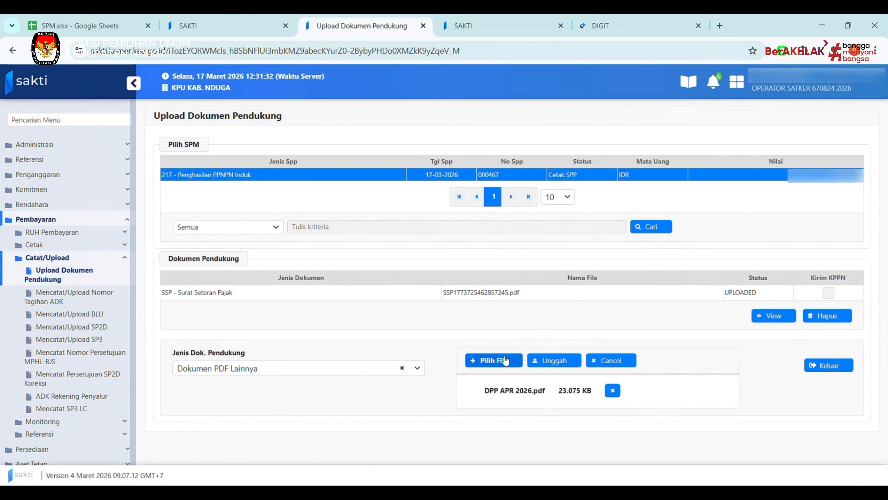
pyautogui.click(556, 362)
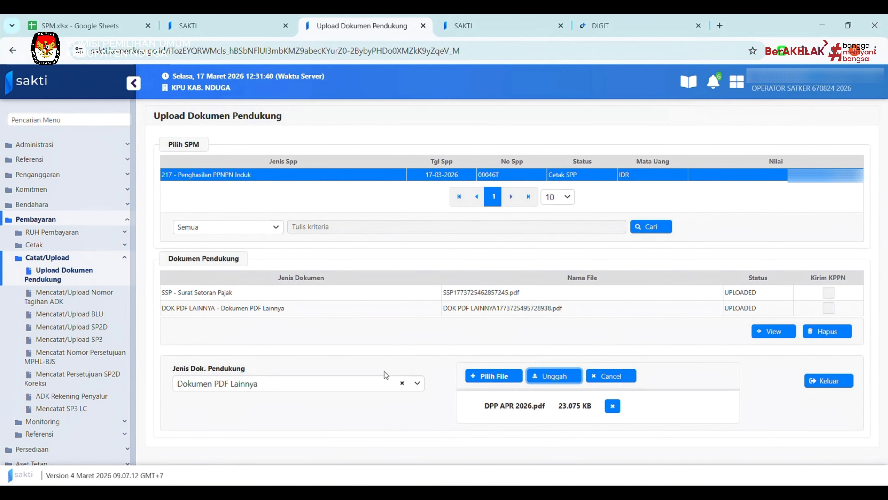
# Upload SPTJM BULAN APR 2026 as well, then close the Upload Dokumen Pendukung form.
pyautogui.click(488, 381)
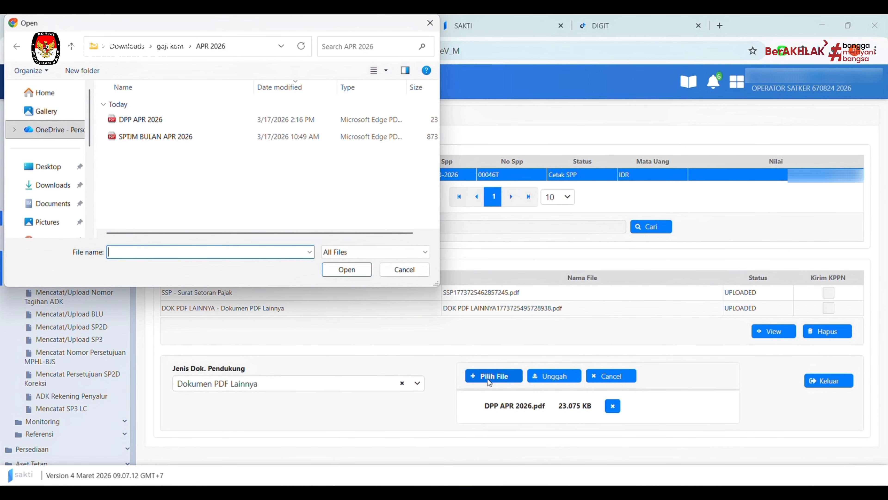
pyautogui.doubleClick(155, 137)
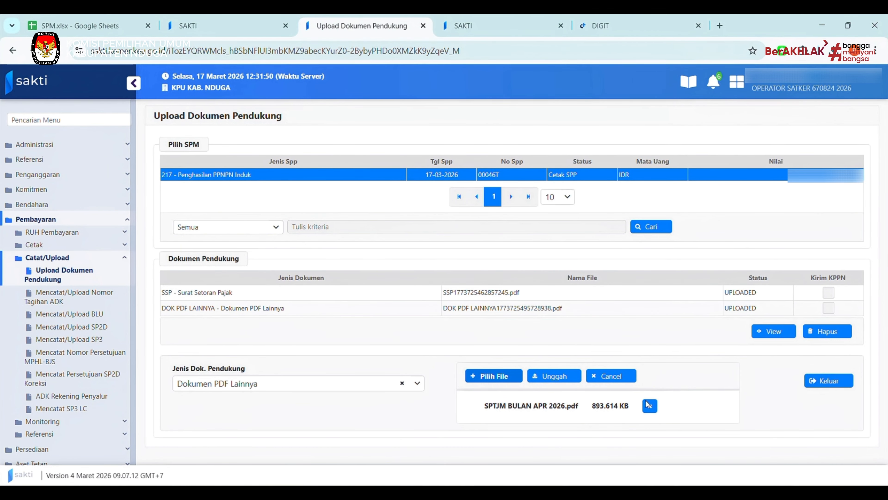
pyautogui.click(554, 377)
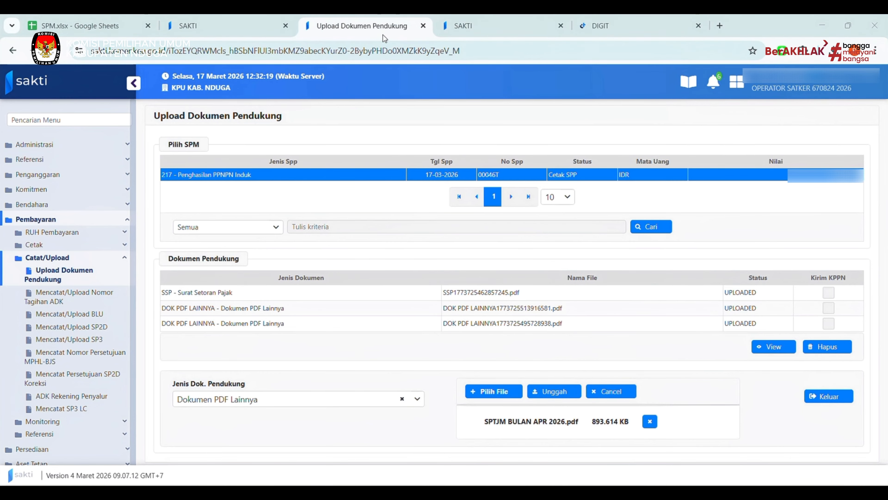
pyautogui.click(820, 399)
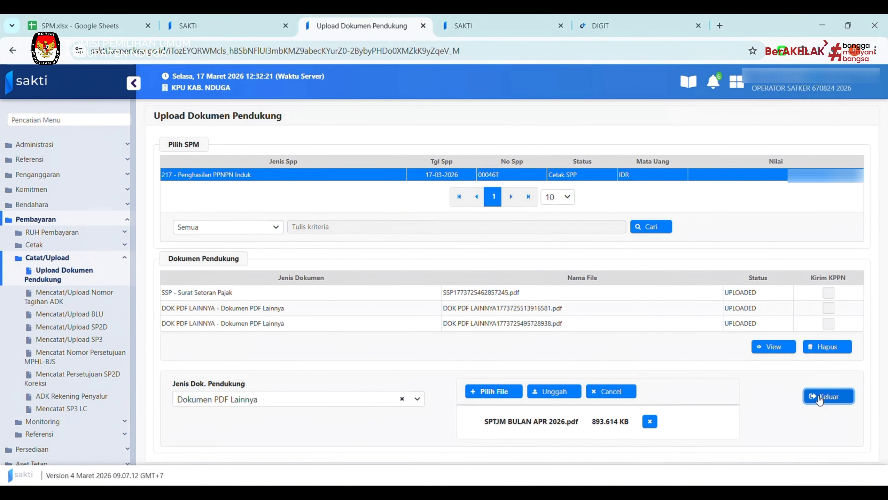
pyautogui.click(469, 300)
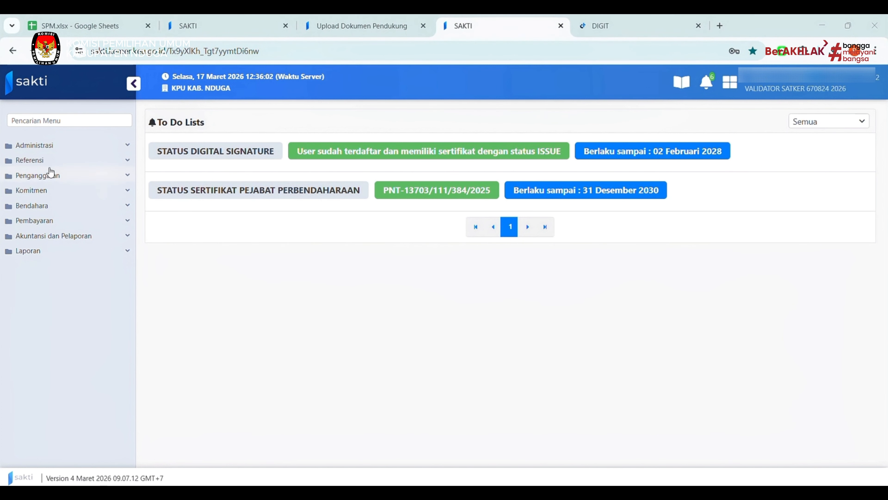
# Open Validasi SPP under Pembayaran and select SPP 00046T.
pyautogui.click(45, 193)
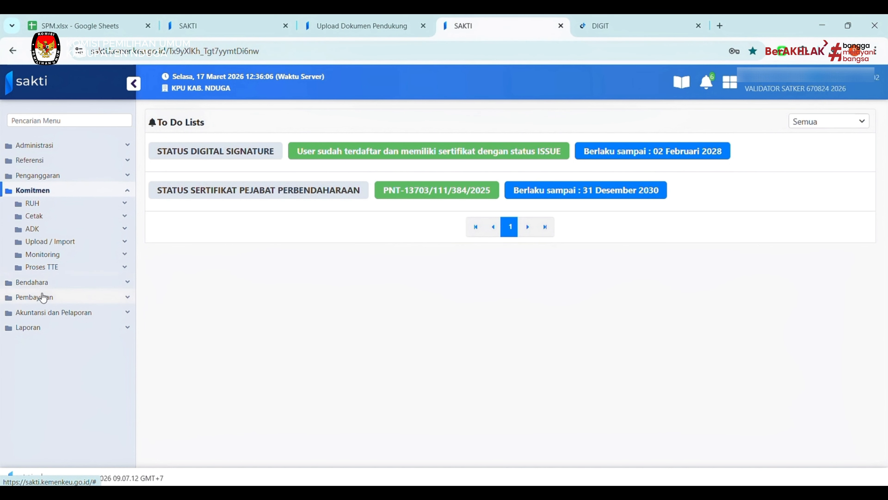
pyautogui.click(43, 298)
pyautogui.click(44, 247)
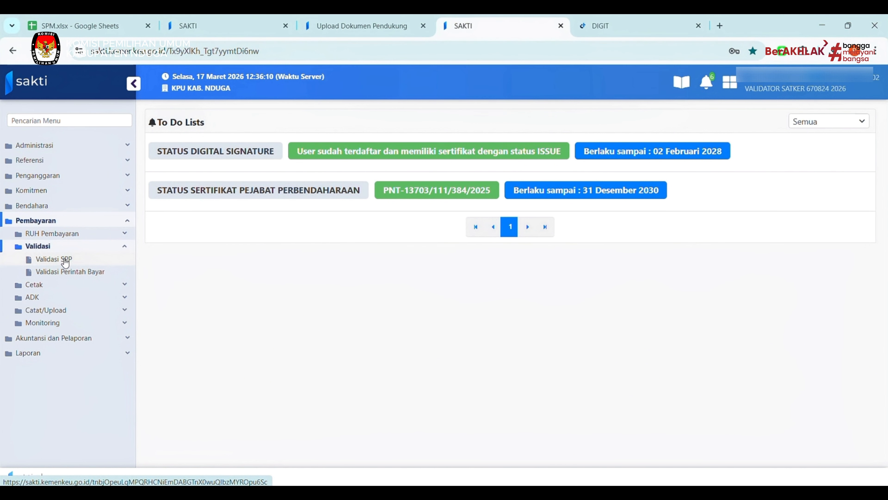
pyautogui.click(65, 262)
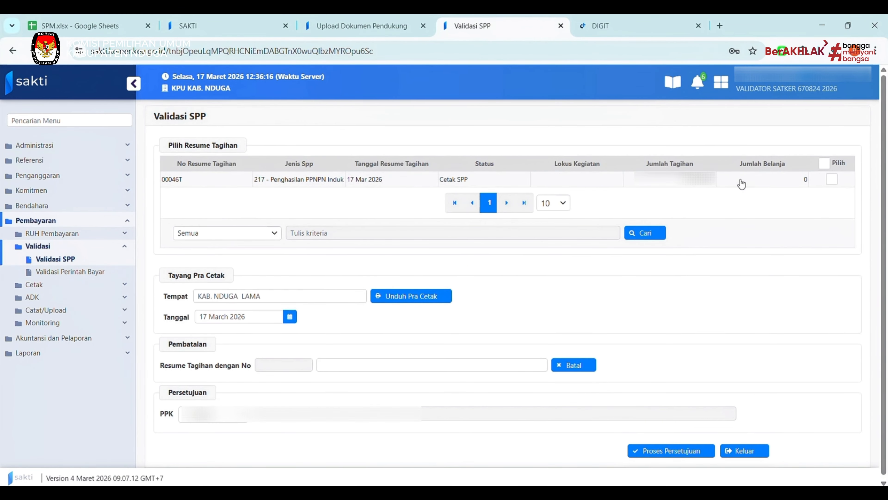
pyautogui.click(832, 179)
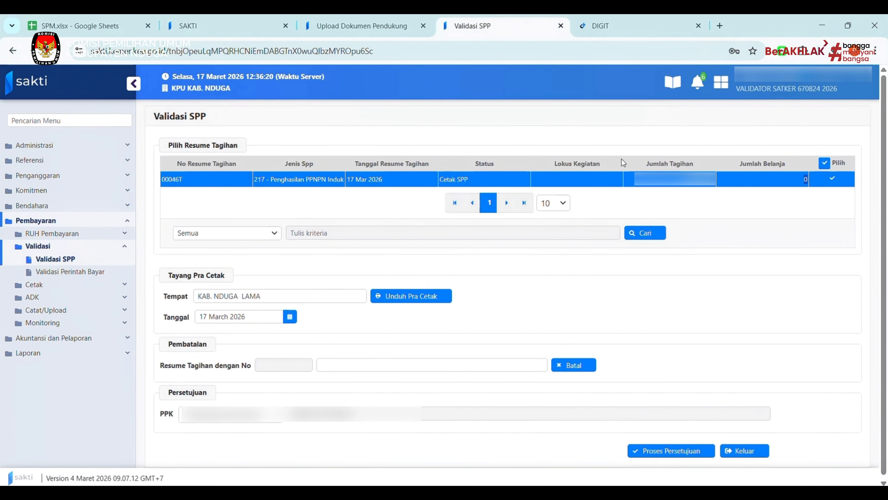
pyautogui.scroll(-1, 281, 398)
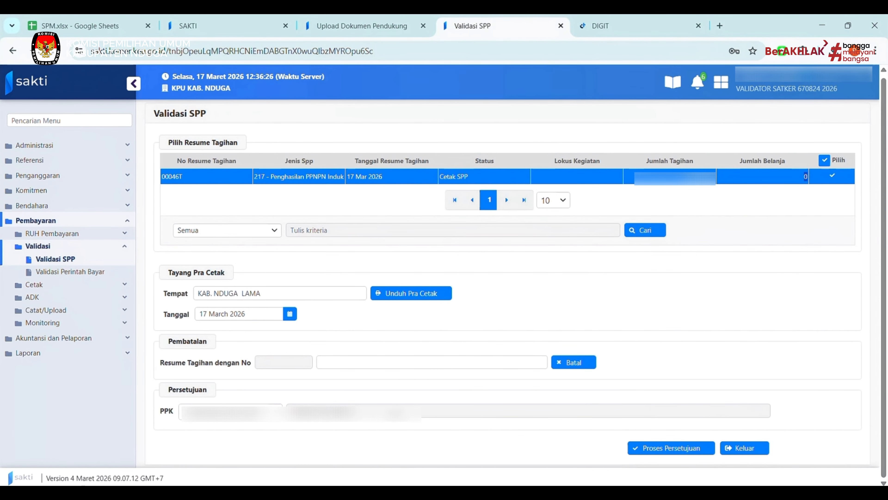
# Mark SPP 00046T as agreed in the approval review and inspect its supporting documents.
pyautogui.click(681, 450)
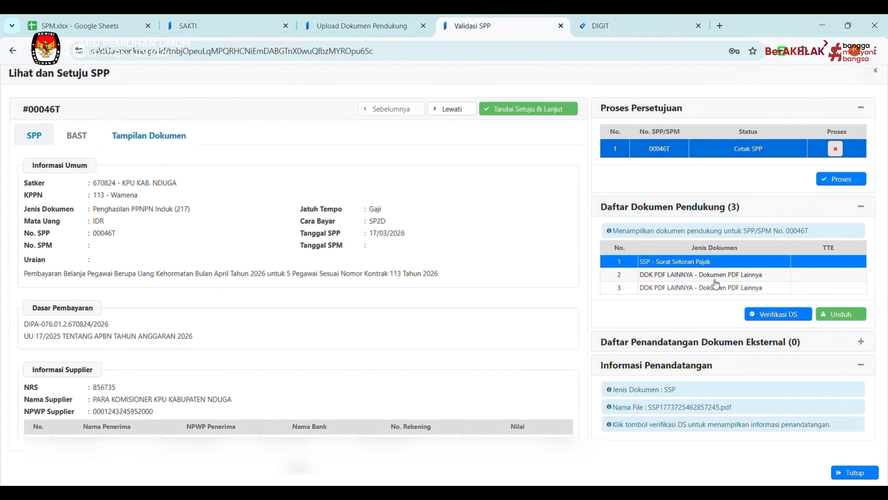
pyautogui.click(539, 117)
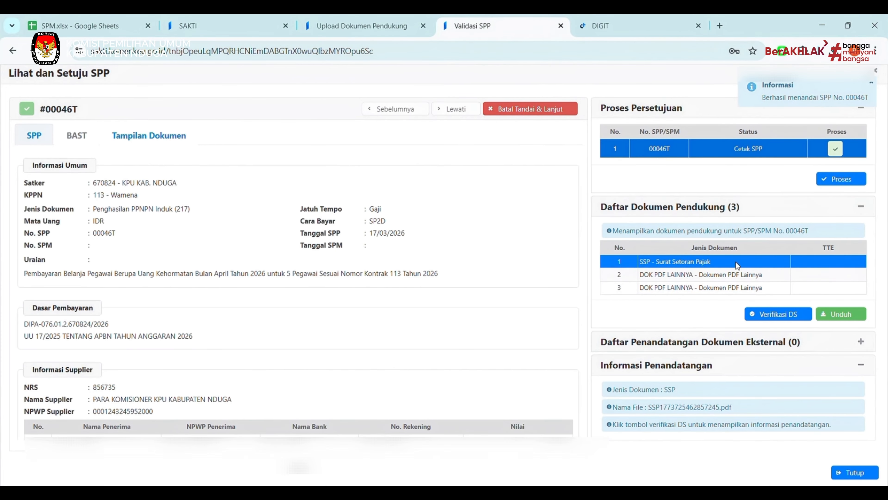
pyautogui.click(728, 280)
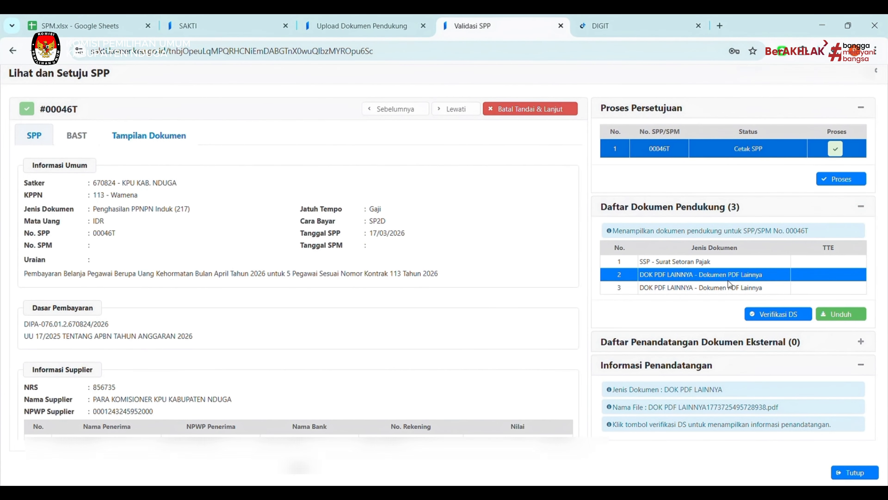
pyautogui.click(726, 290)
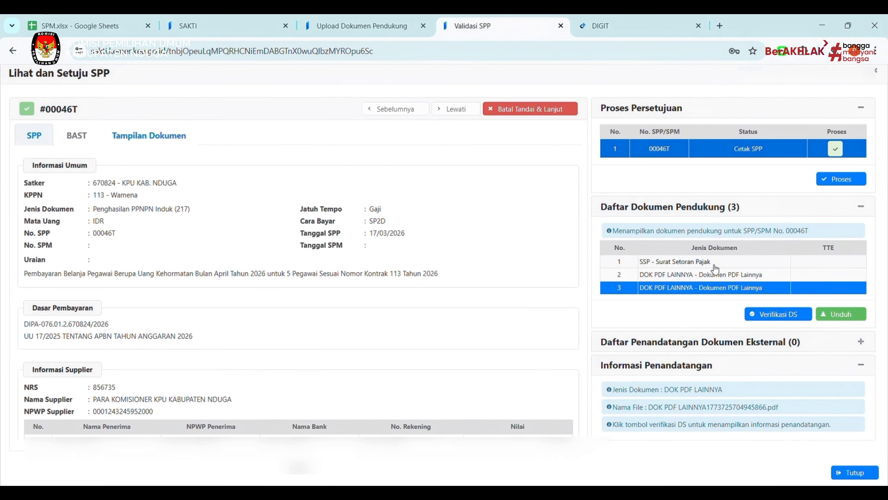
pyautogui.click(713, 263)
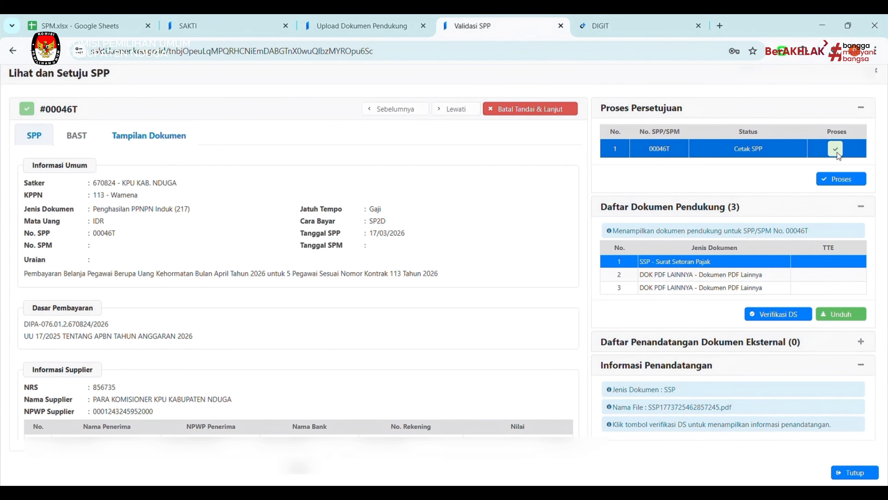
# Confirm approval of SPP 00046T, accept the responsibility statement and sign with the passphrase.
pyautogui.click(830, 180)
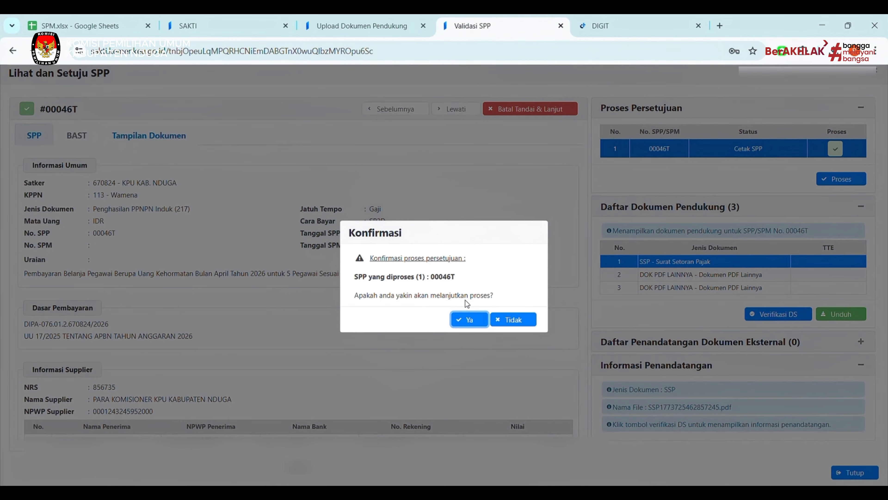
pyautogui.click(468, 318)
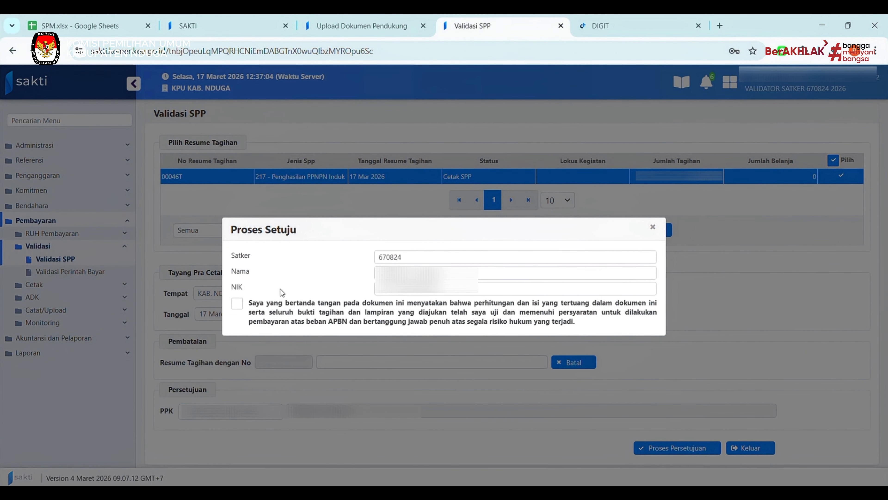
pyautogui.click(237, 303)
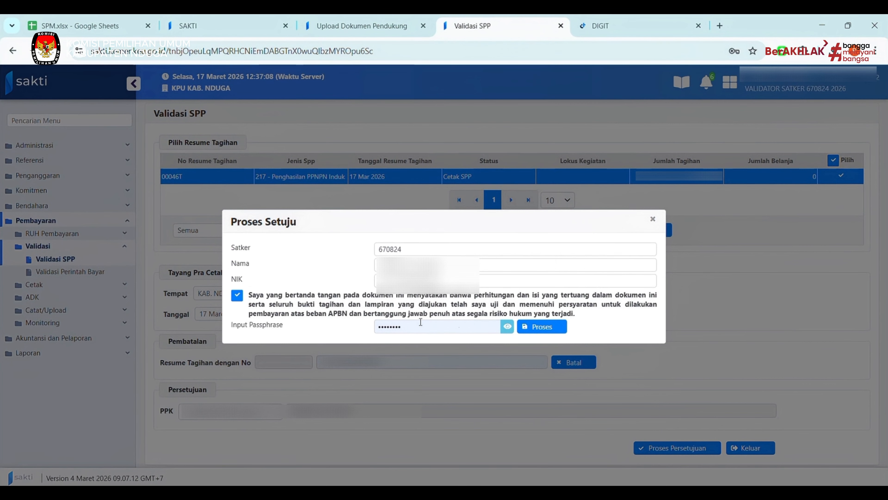
pyautogui.click(542, 327)
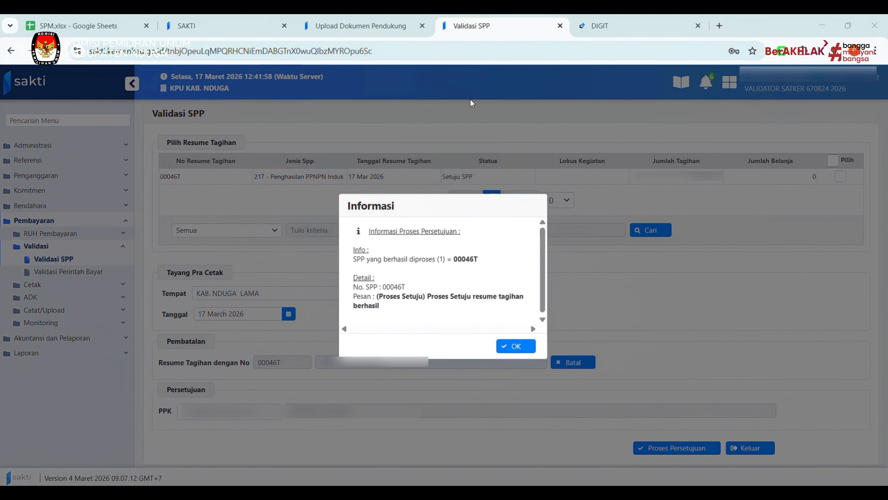
pyautogui.click(517, 346)
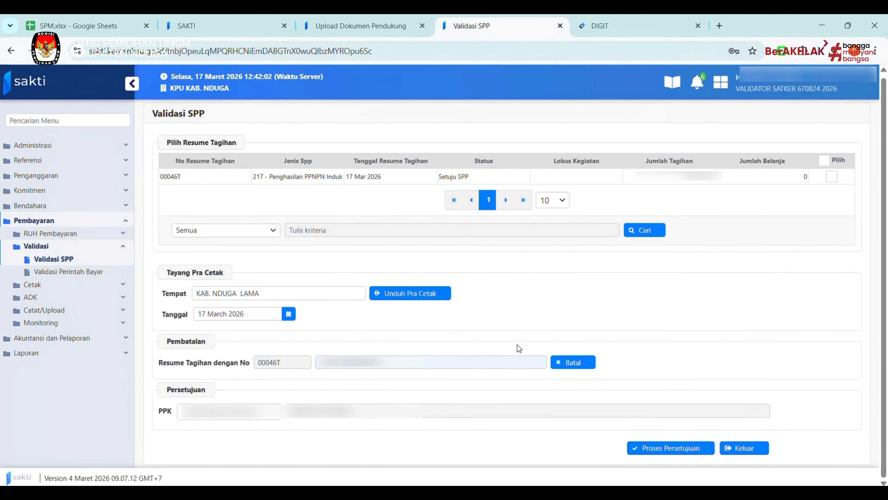
# Send SPP 00046T through ADK SPP OTP using an SMS one-time code, then close the form.
pyautogui.click(73, 300)
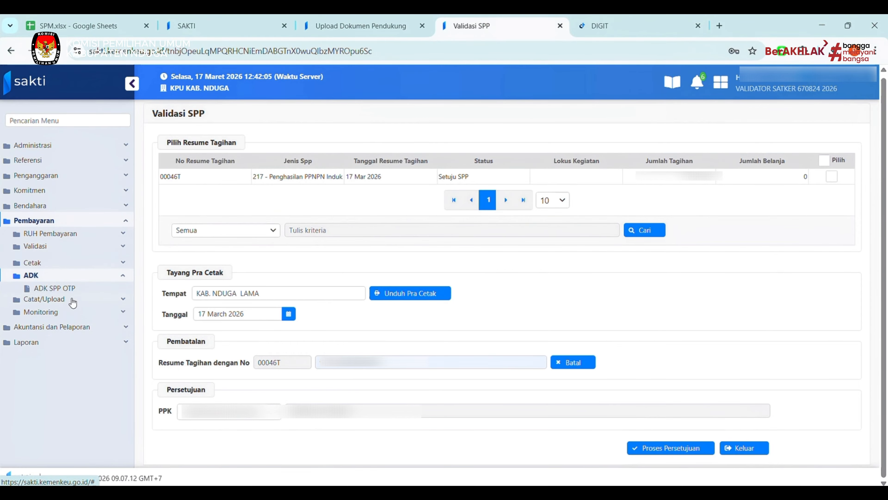
pyautogui.click(80, 286)
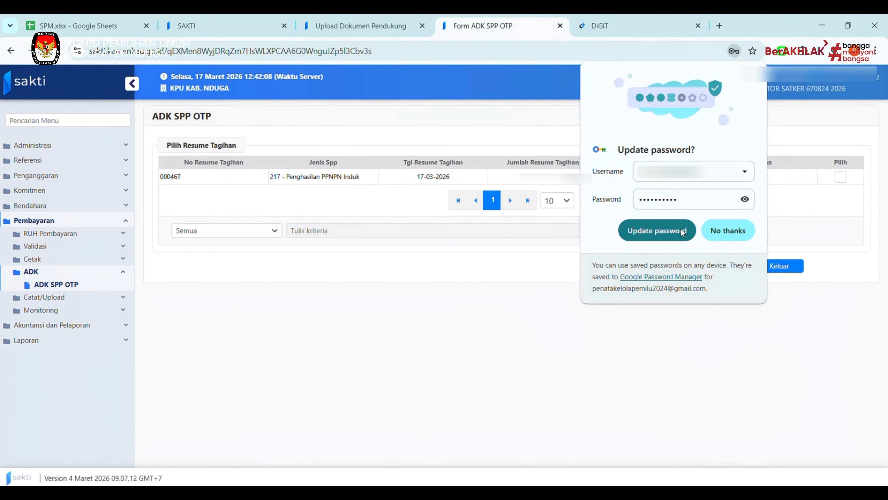
pyautogui.click(683, 232)
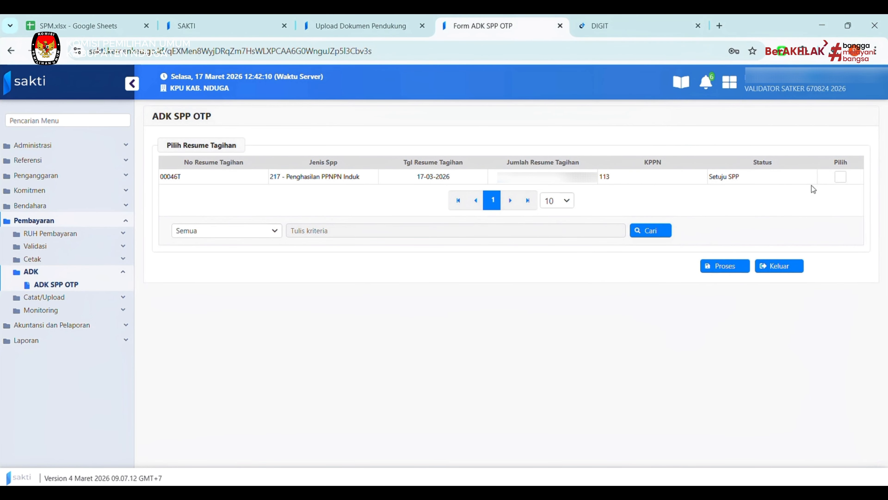
pyautogui.click(840, 177)
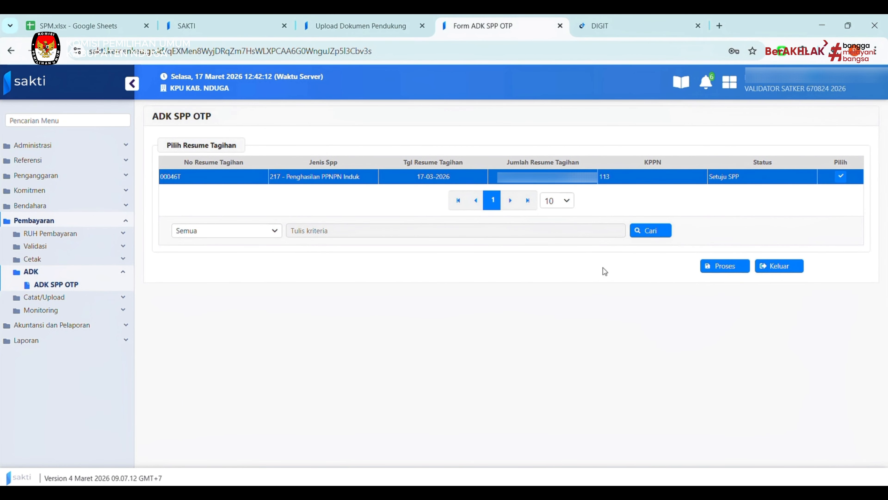
pyautogui.click(728, 269)
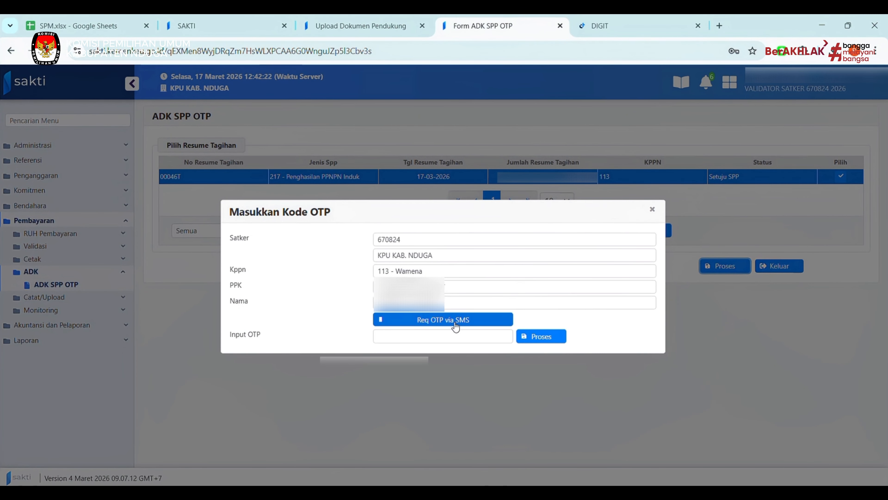
pyautogui.click(477, 325)
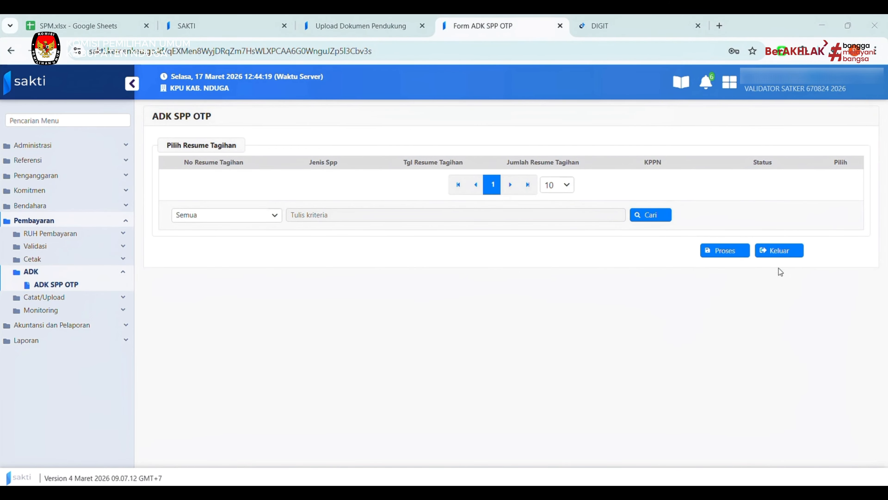
pyautogui.click(779, 251)
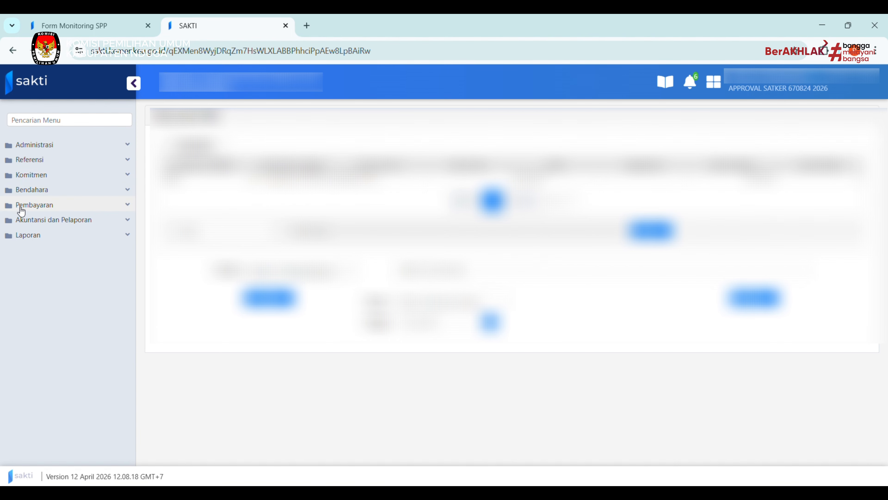
# Select the SPM on the Mencetak SPM page and download it for printing.
pyautogui.click(22, 207)
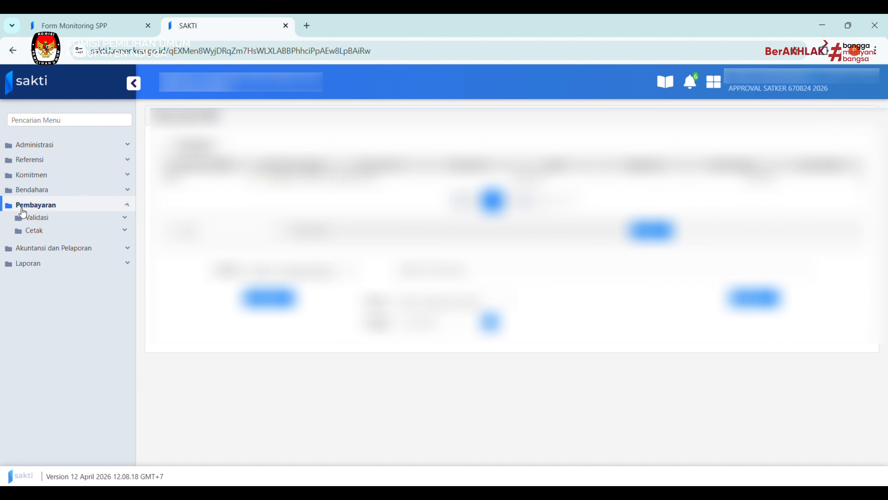
pyautogui.click(47, 232)
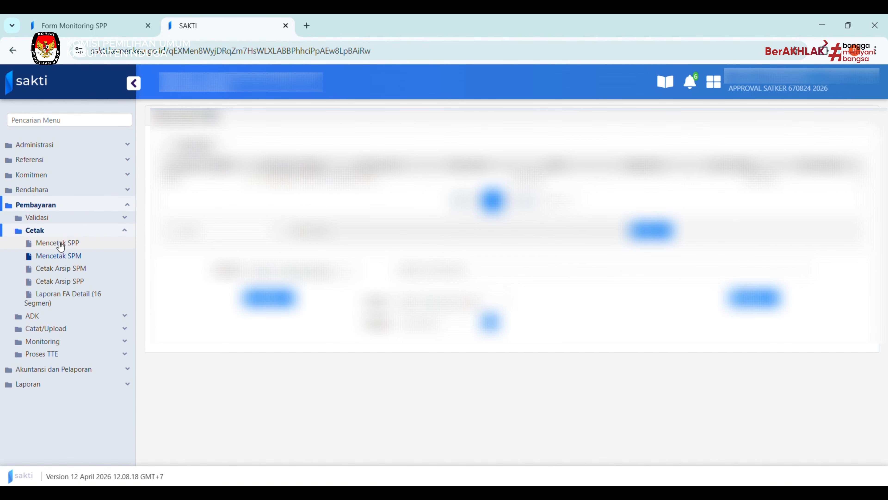
pyautogui.click(76, 258)
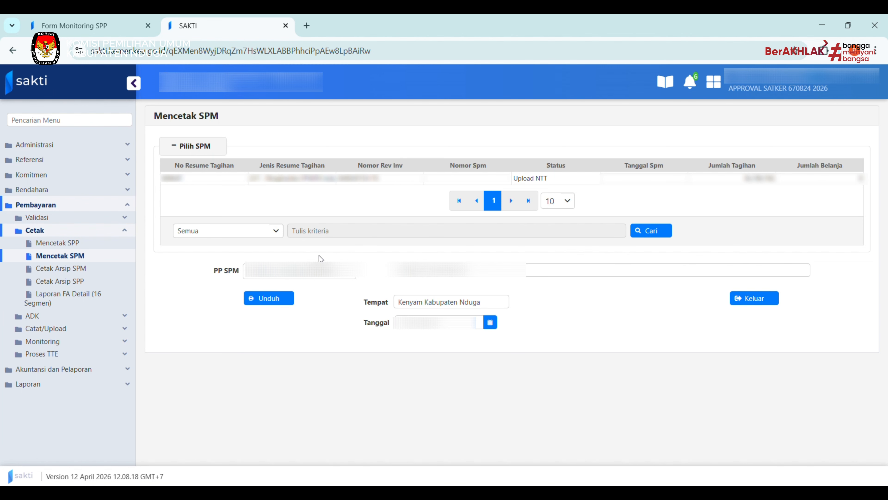
pyautogui.click(336, 180)
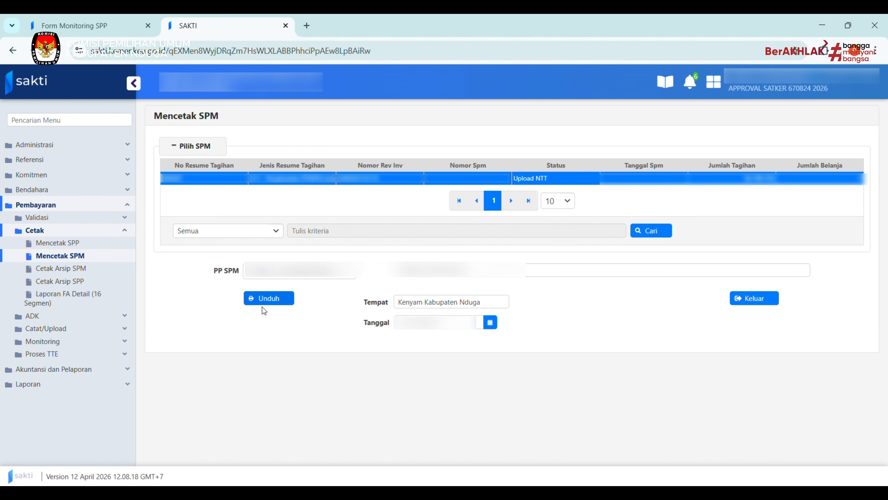
pyautogui.click(274, 300)
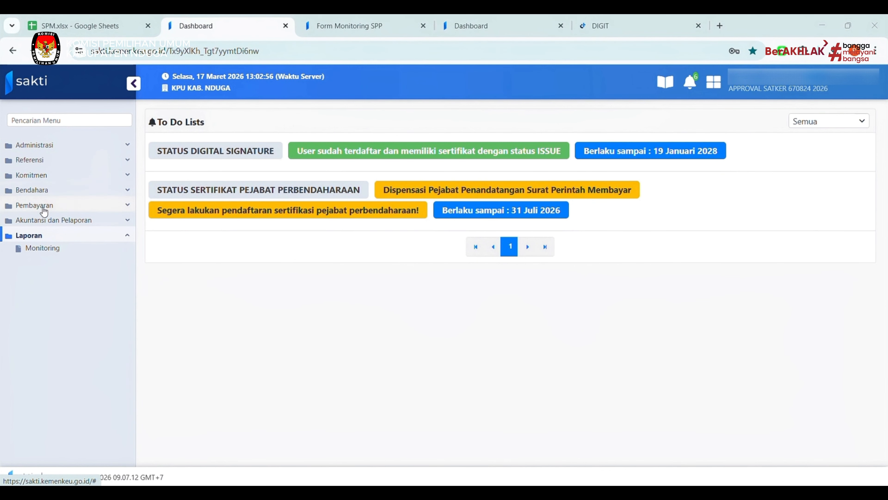
pyautogui.click(35, 205)
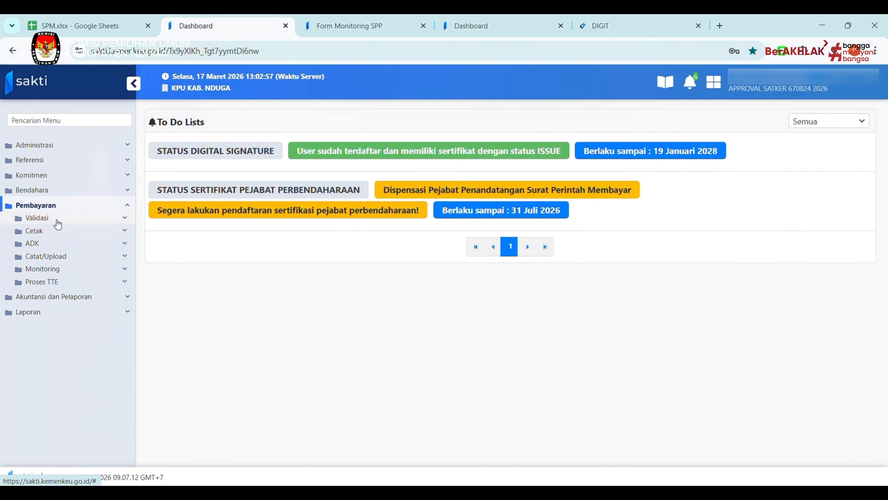
# Open Validasi SPM, select bill 00046T and mark SPM 00046A as agreed.
pyautogui.click(57, 219)
pyautogui.click(61, 233)
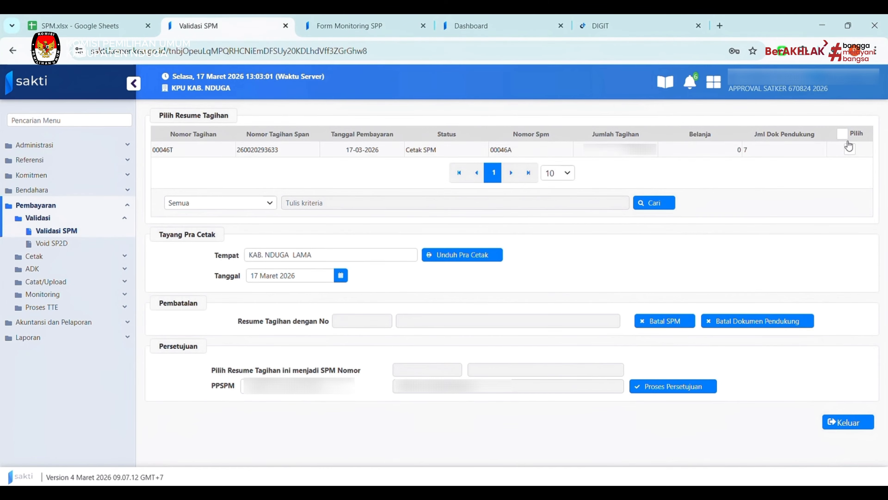
pyautogui.click(848, 147)
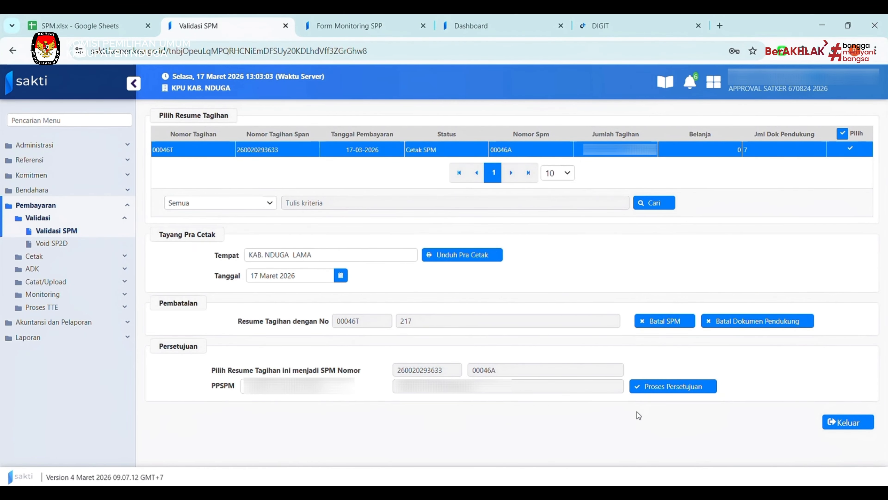
pyautogui.click(655, 391)
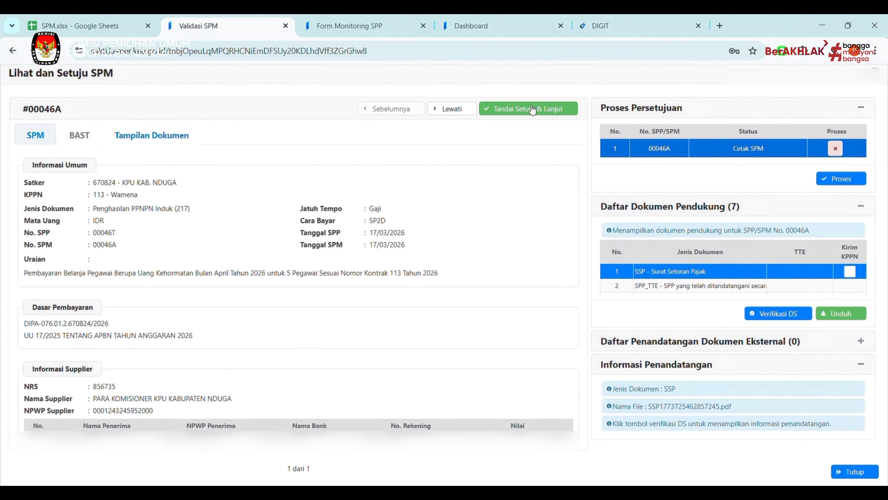
pyautogui.click(529, 109)
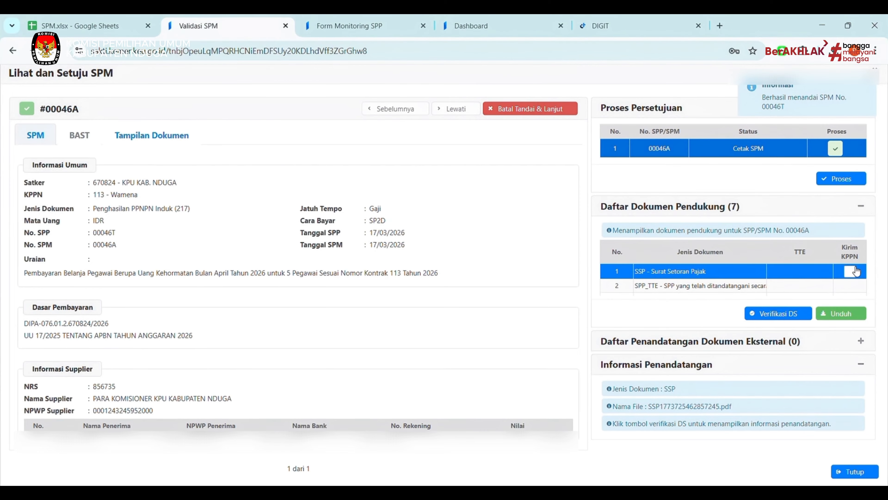
# Tick Kirim KPPN for the SSP and the fourth and fifth supporting documents.
pyautogui.click(850, 275)
pyautogui.scroll(-2, 827, 287)
pyautogui.scroll(-1, 828, 286)
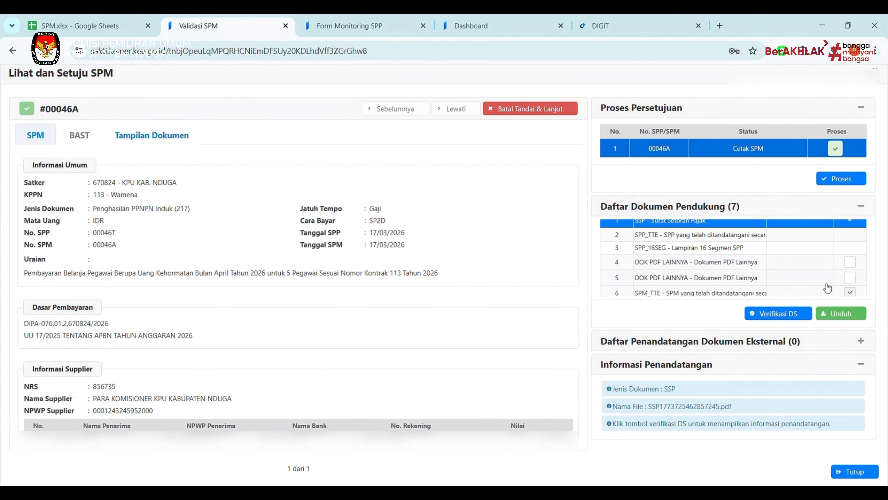
pyautogui.click(849, 263)
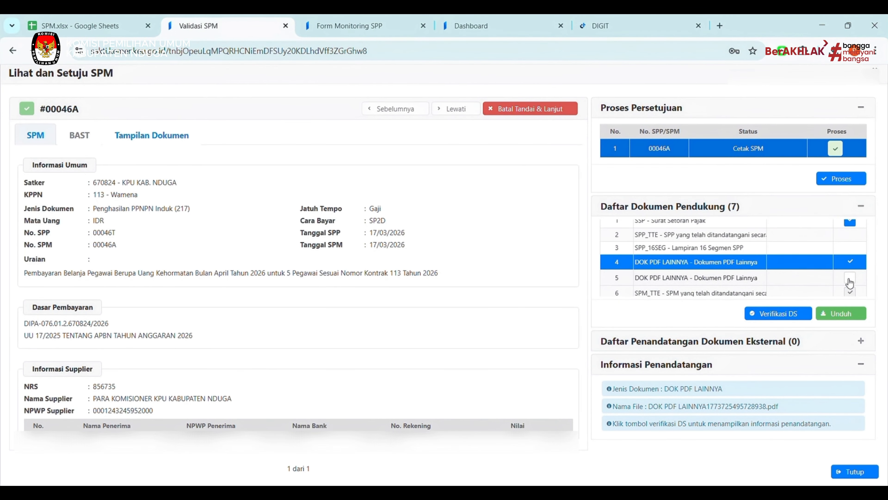
pyautogui.click(849, 279)
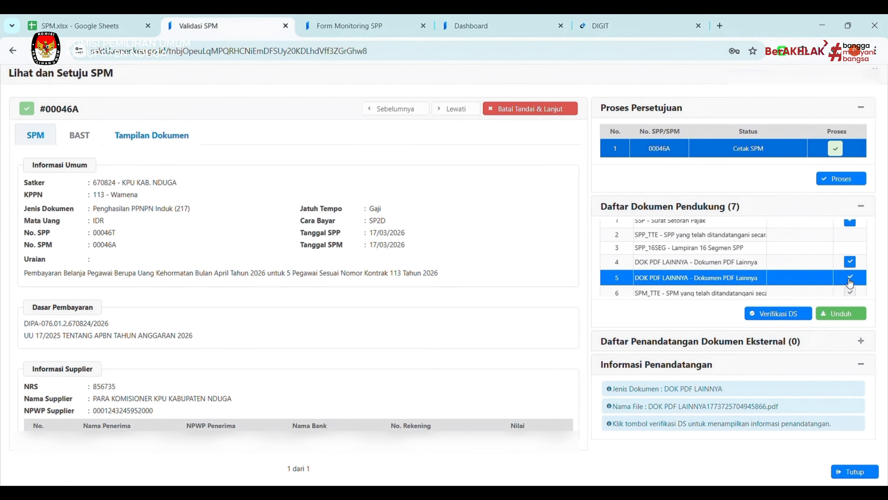
pyautogui.scroll(-1, 850, 283)
pyautogui.click(850, 284)
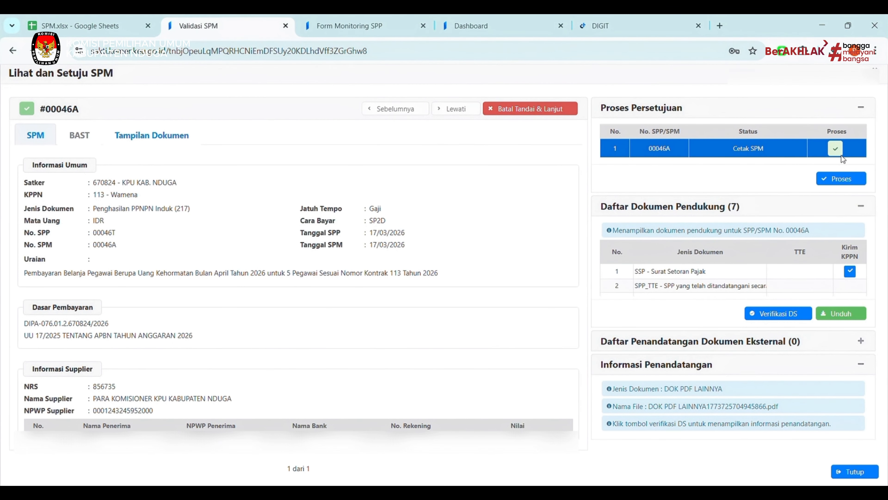
# Confirm approval of SPM 00046A, accept the signatory declaration and sign with the passphrase.
pyautogui.click(841, 179)
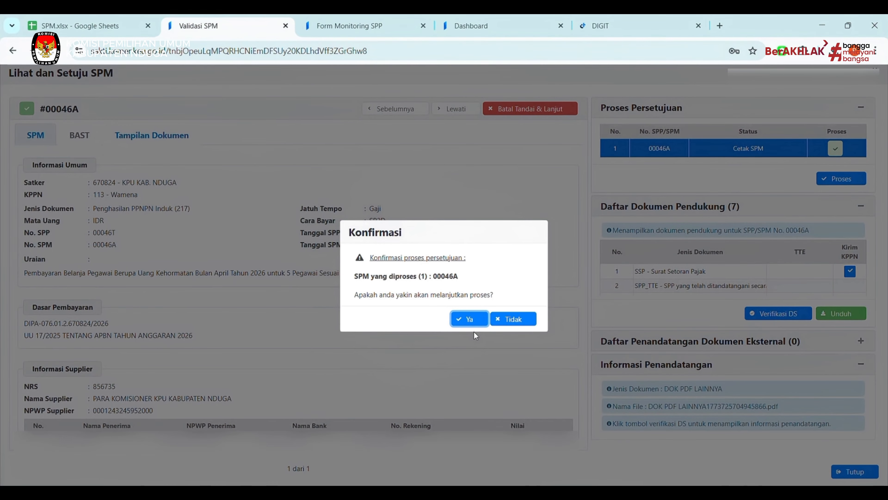
pyautogui.click(470, 319)
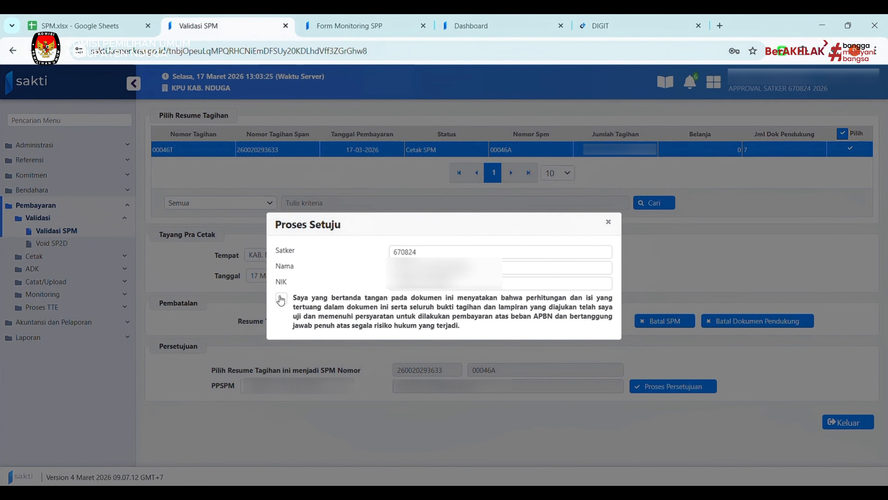
pyautogui.click(281, 300)
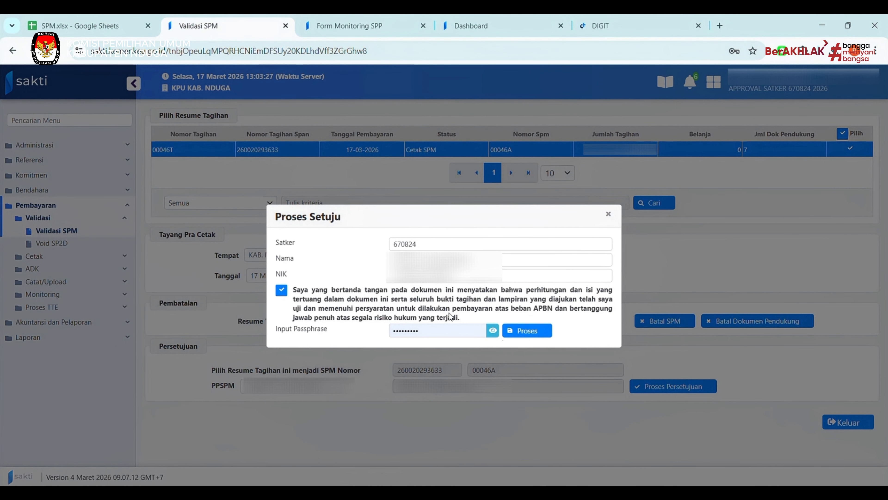
pyautogui.click(518, 332)
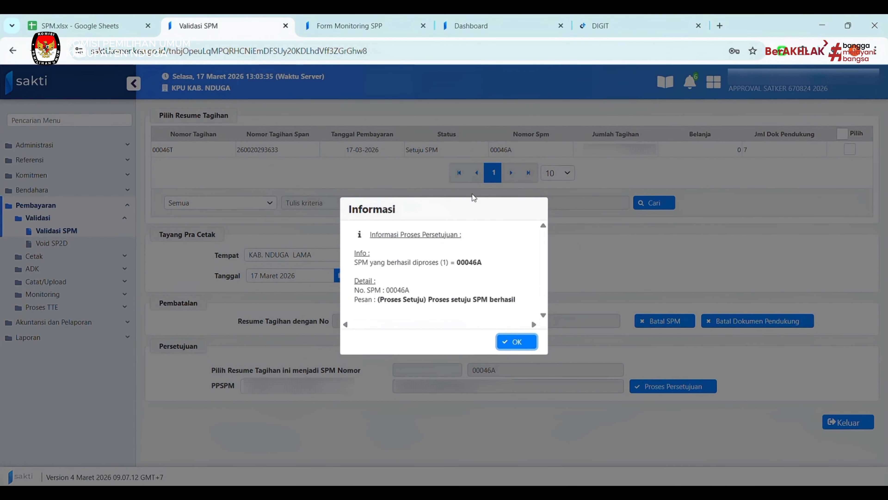
pyautogui.click(517, 342)
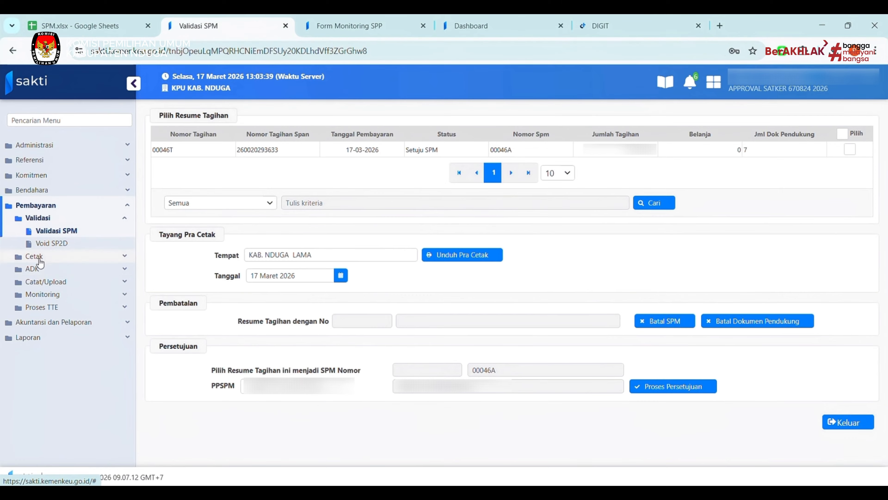
# Send SPM 00046A through ADK SPM OTP with an SMS one-time code, then exit the form.
pyautogui.click(49, 270)
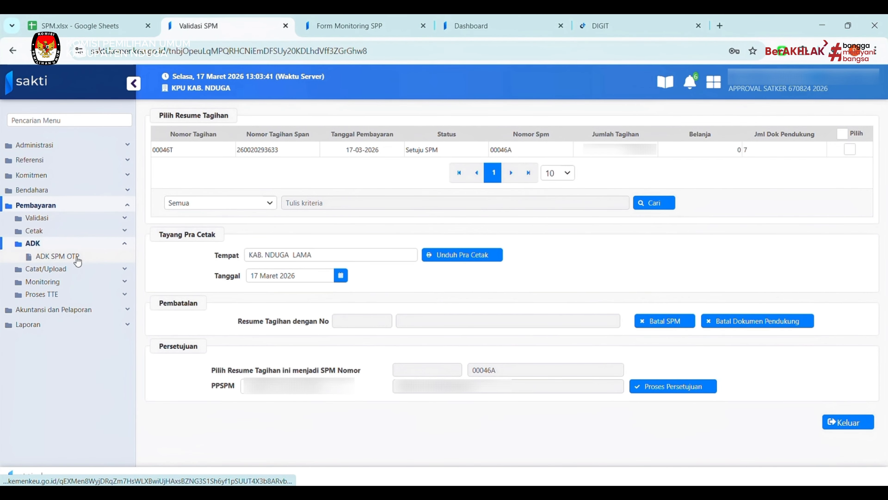
pyautogui.click(77, 259)
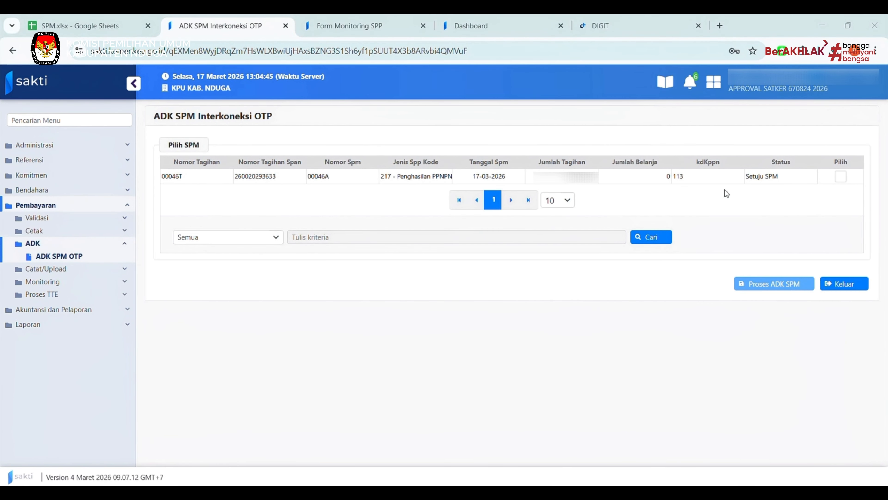
pyautogui.click(842, 177)
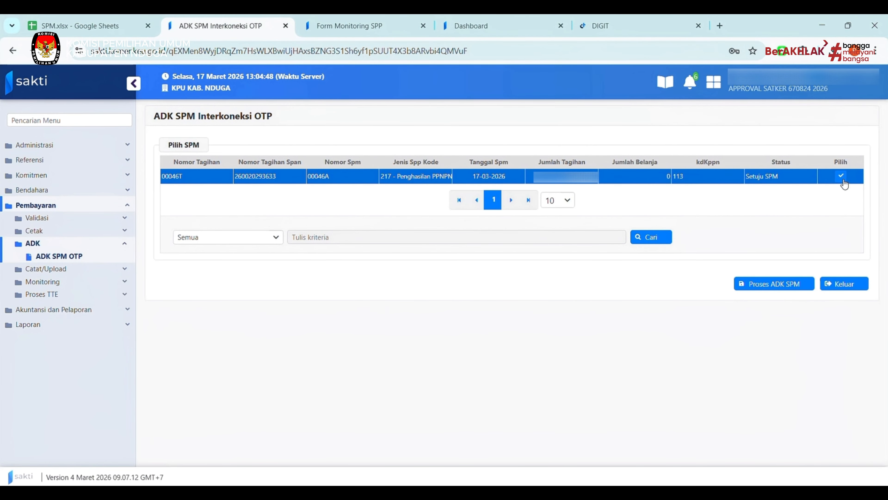
pyautogui.click(768, 284)
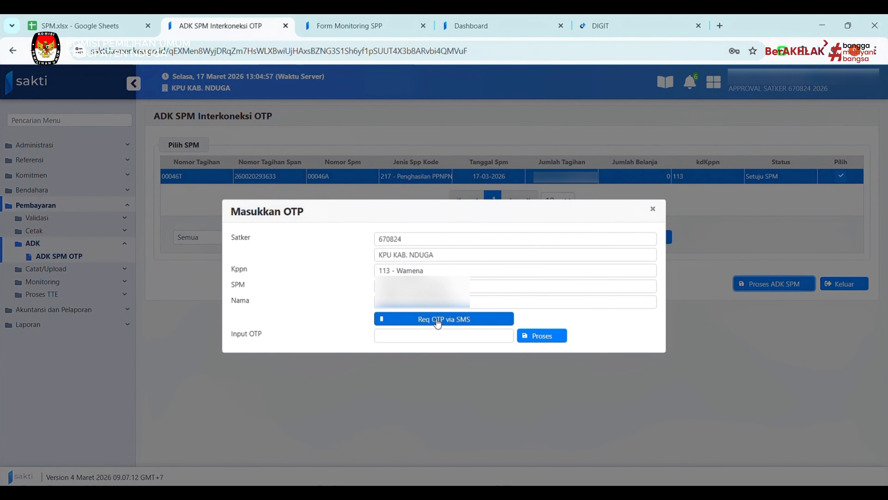
pyautogui.click(451, 323)
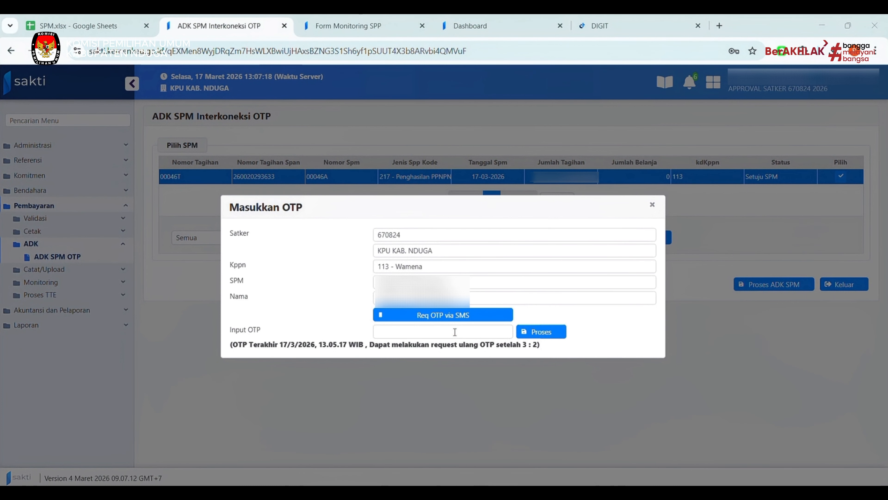
pyautogui.click(455, 331)
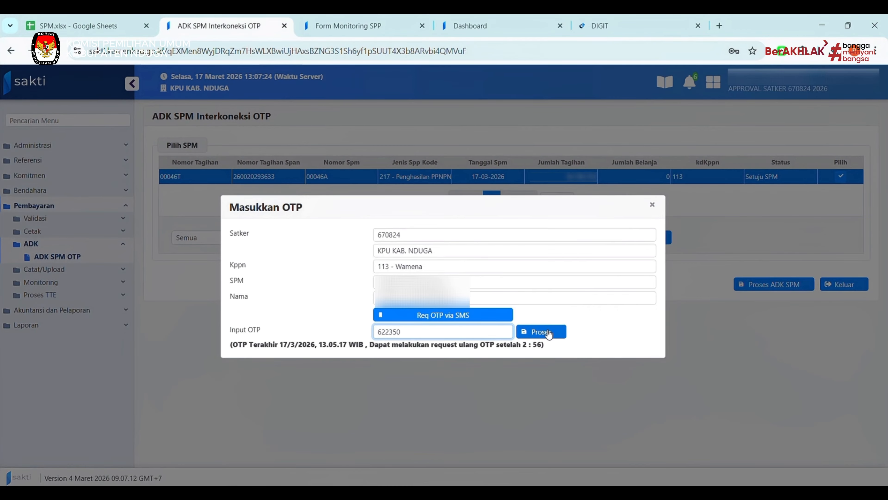
pyautogui.click(540, 332)
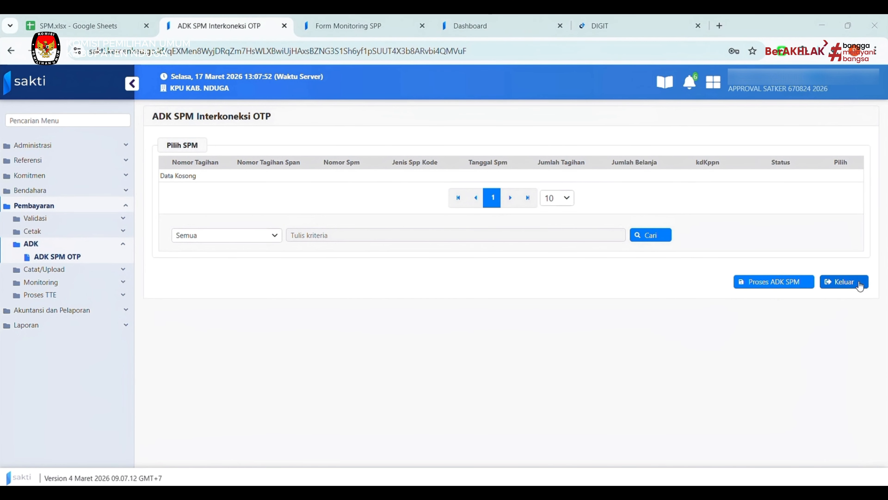
pyautogui.click(867, 282)
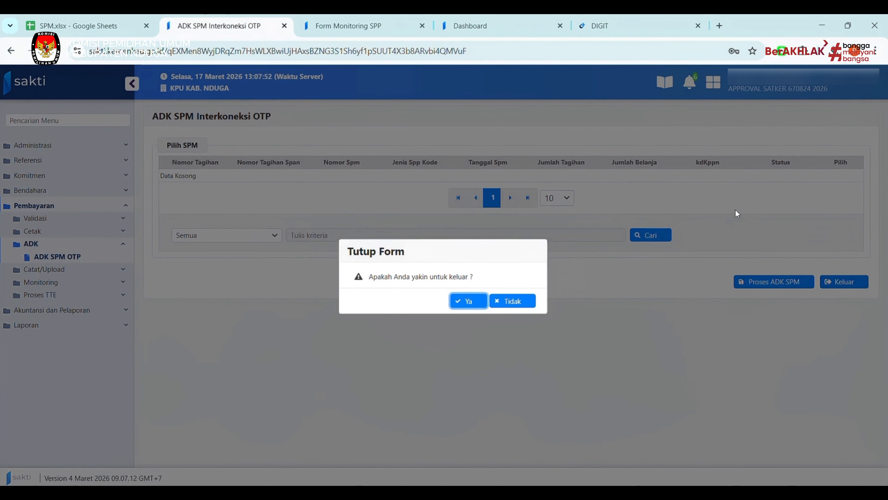
pyautogui.click(469, 301)
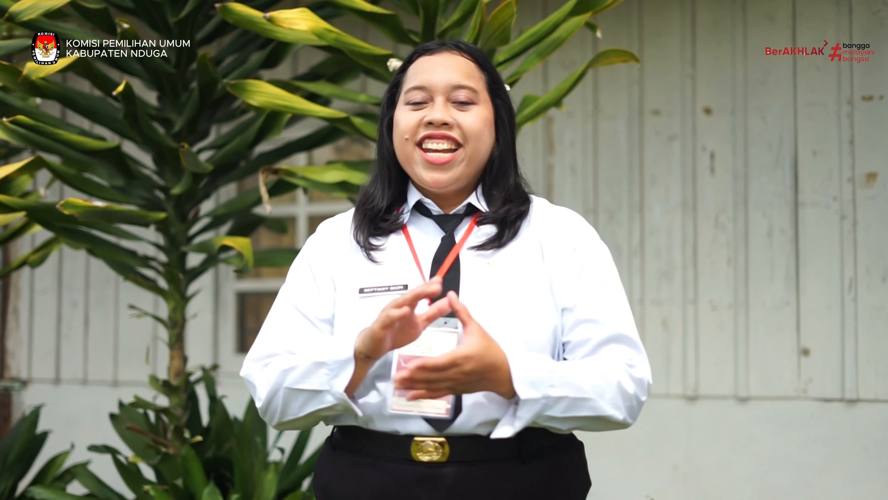